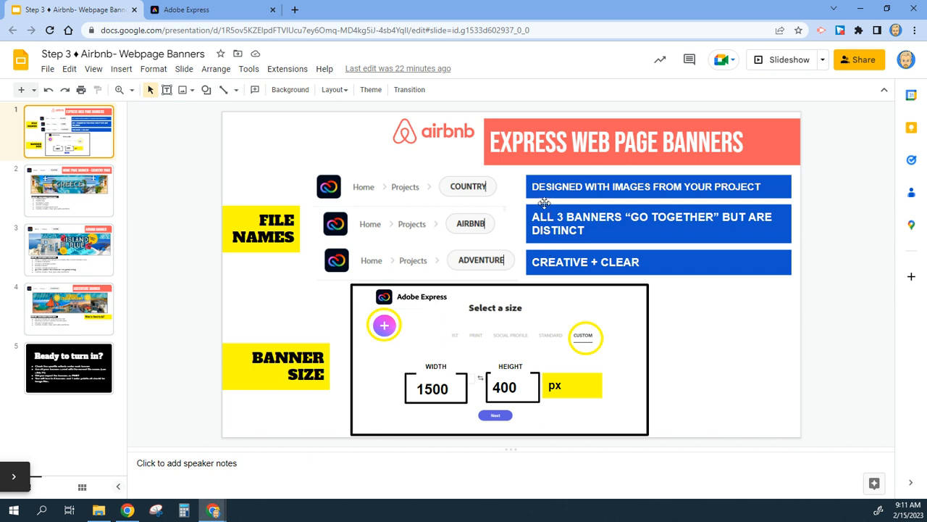
Review the example slides for the country, Airbnb and adventure banners and the slide giving file names and banner size.
left_click(82, 205)
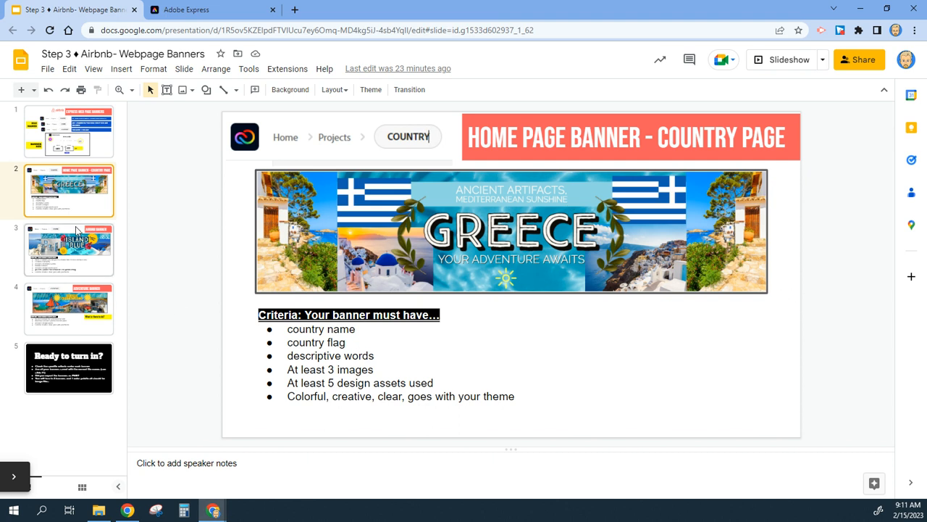
left_click(65, 250)
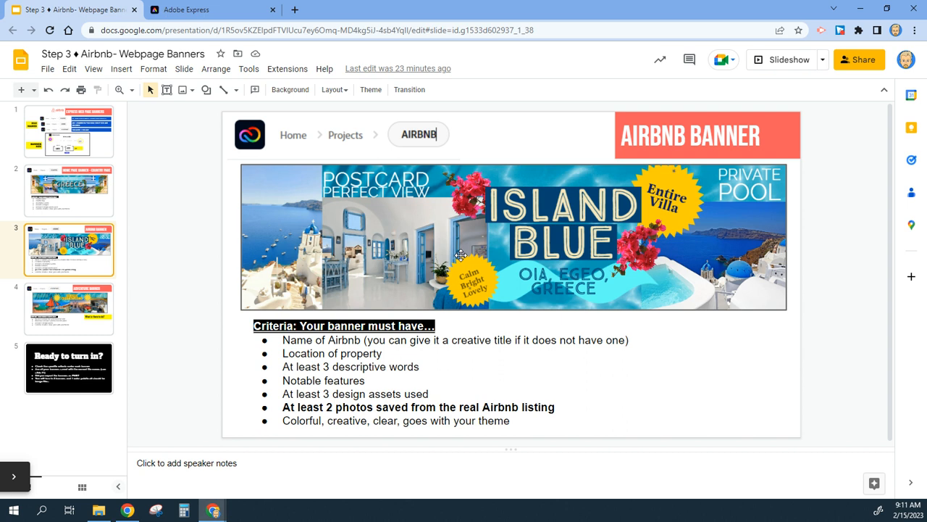
left_click(58, 300)
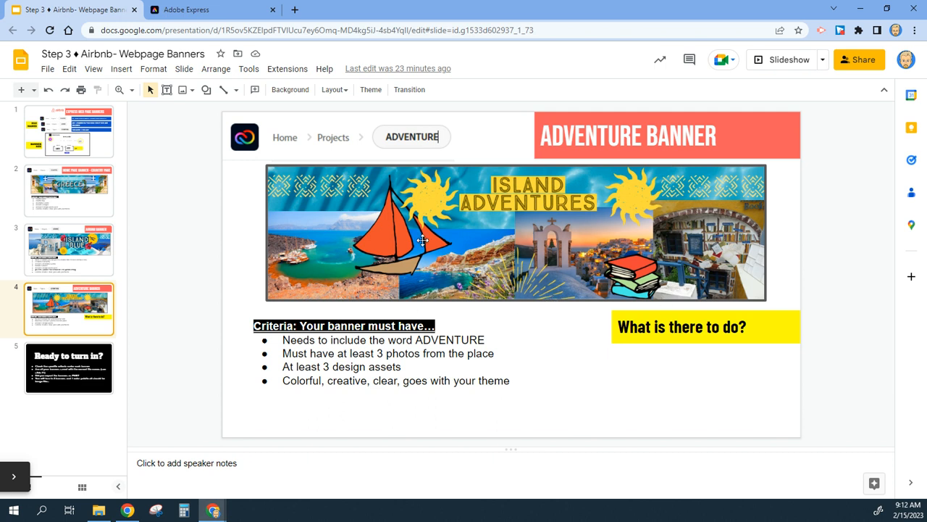
left_click(88, 194)
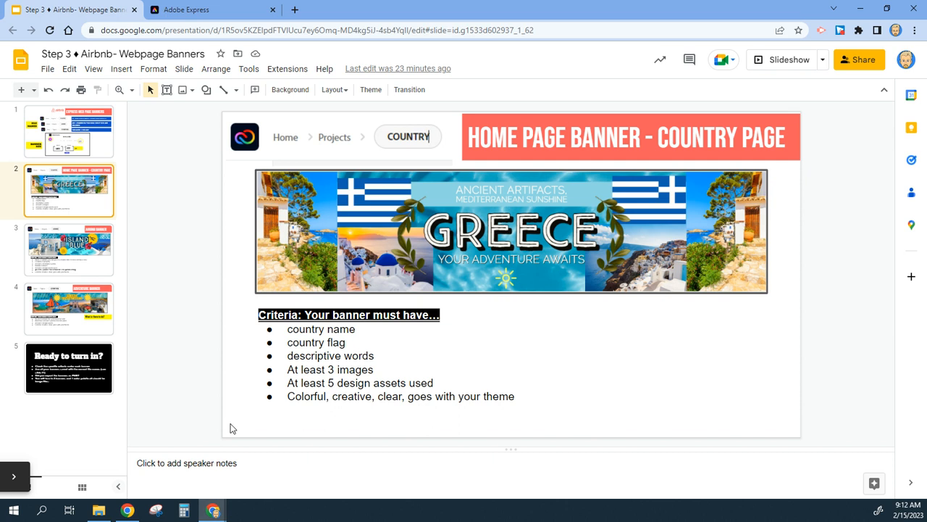
left_click(79, 123)
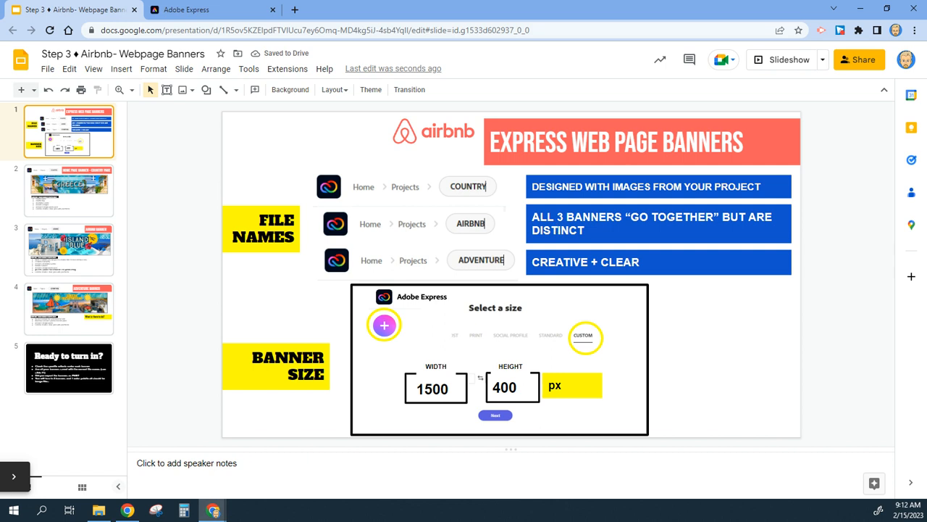
Switch to Adobe Express and create a blank custom size graphic 1500 px wide and 400 px high, without a template.
left_click(206, 10)
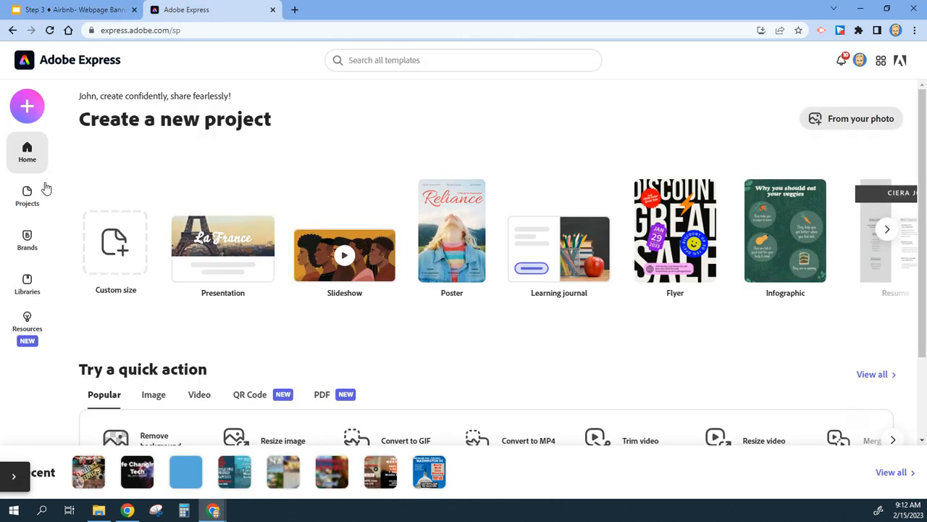
left_click(28, 107)
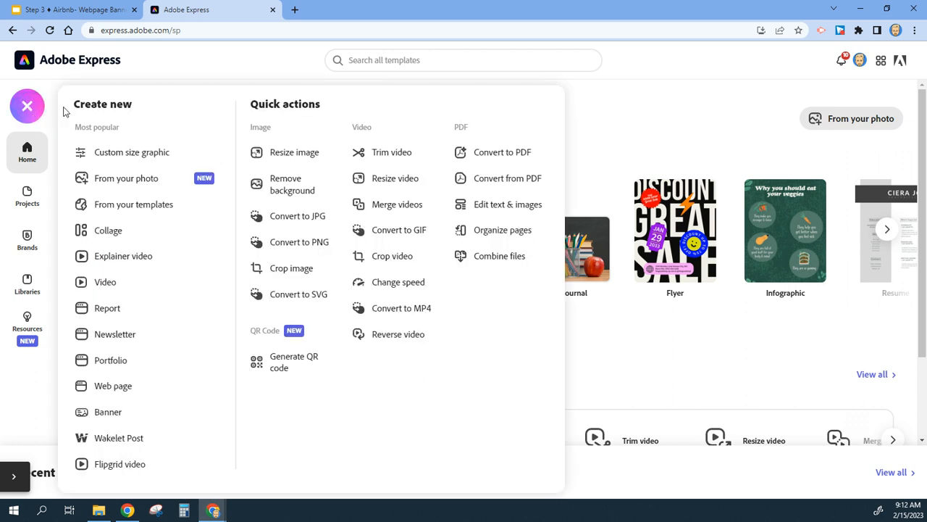
left_click(132, 153)
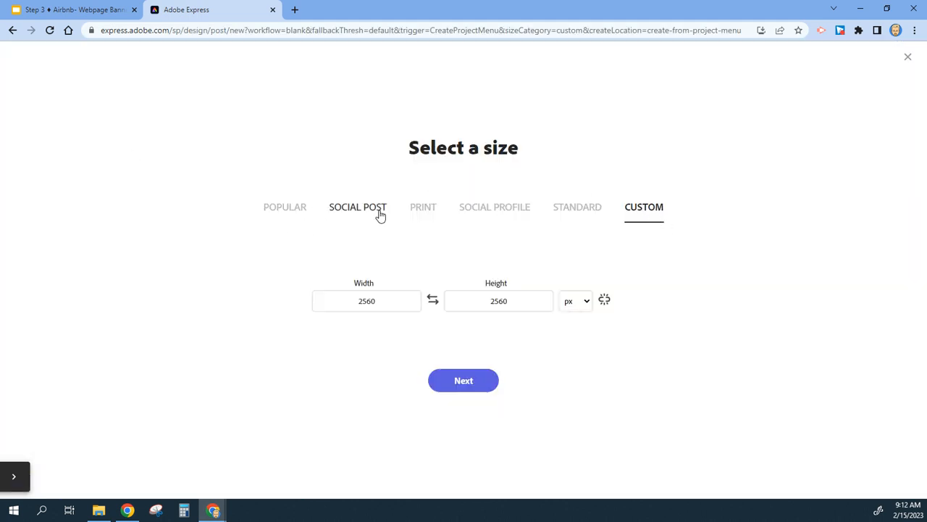
left_click(648, 213)
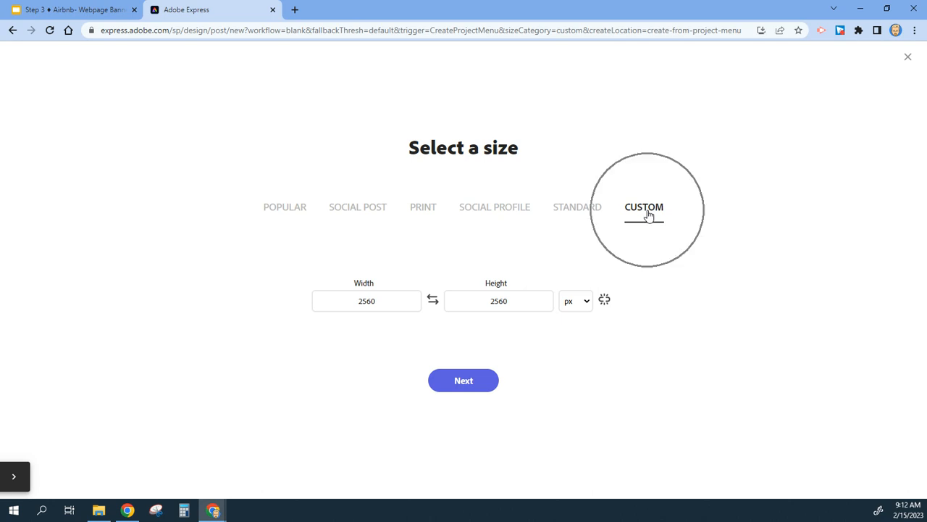
double_click(386, 300)
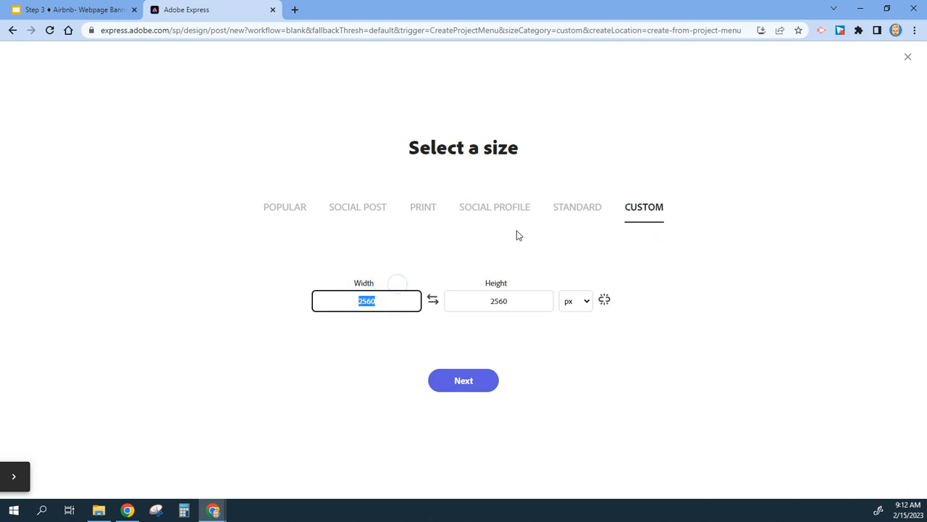
type("1500")
double_click(483, 300)
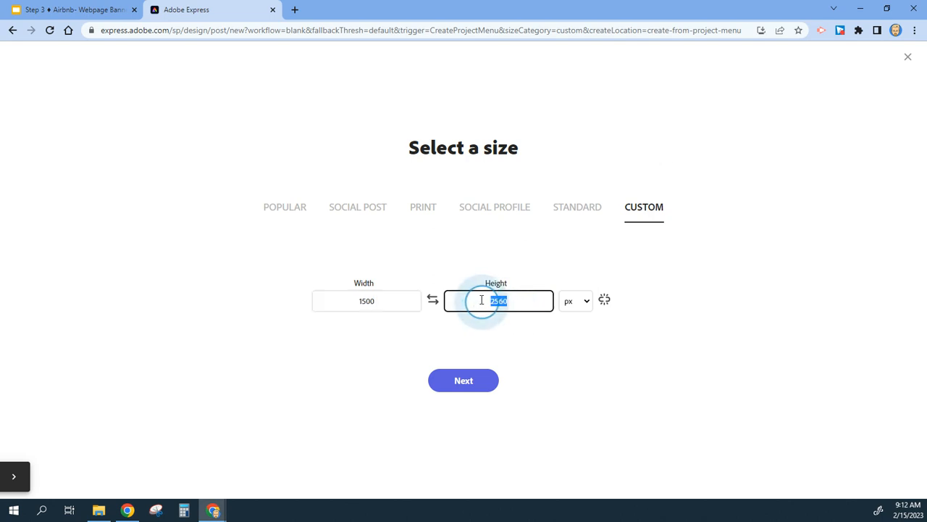
type("400")
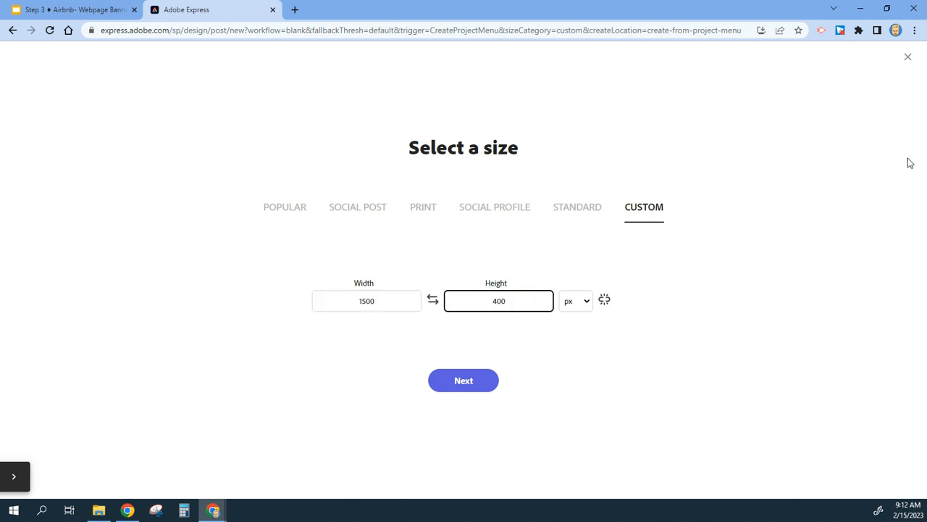
left_click(468, 383)
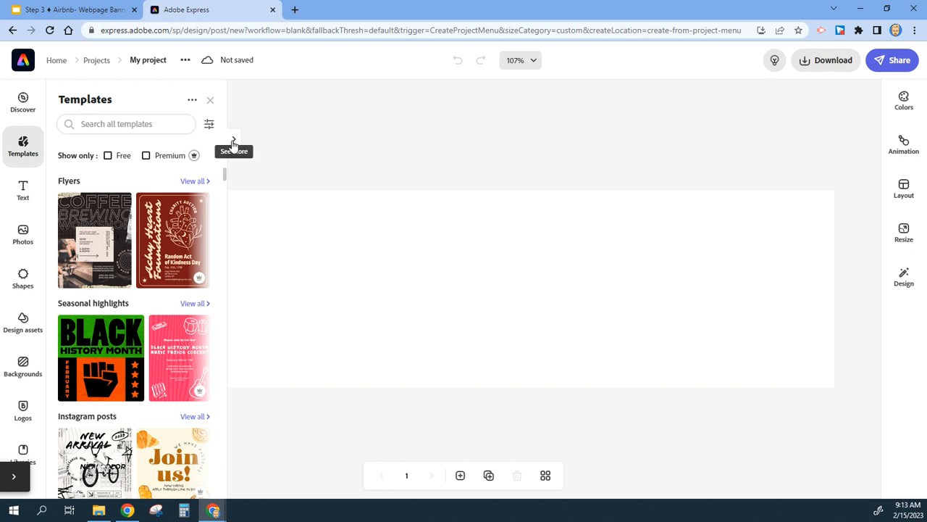
left_click(213, 105)
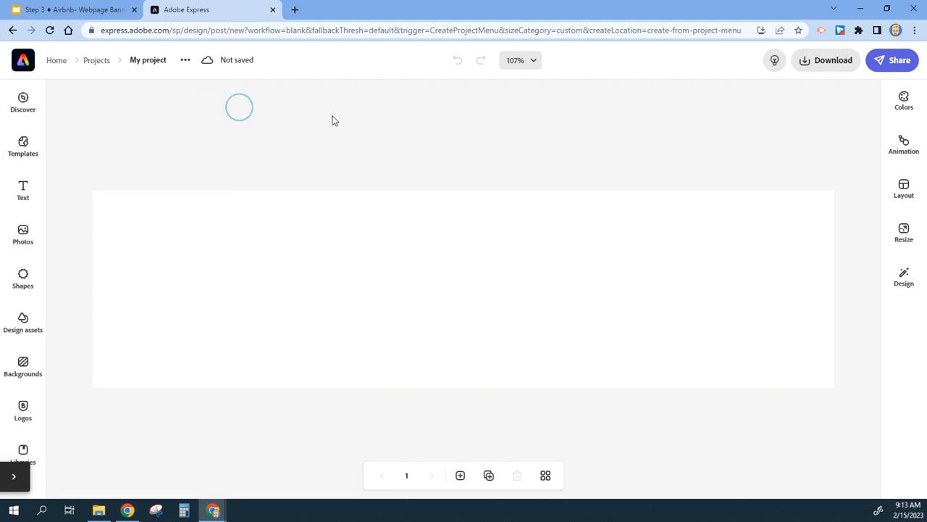
Check the country page banner's example and criteria in the Google Slides instructions and return to Adobe Express.
left_click(94, 10)
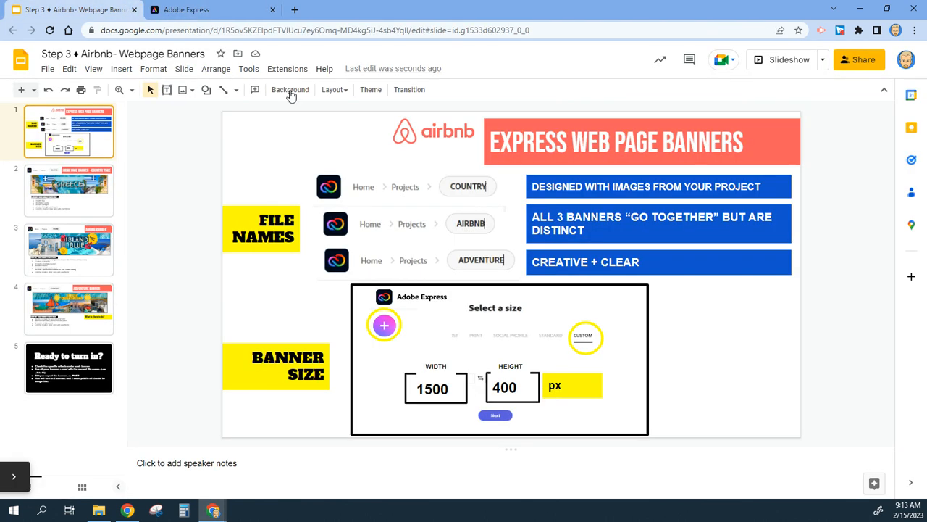
left_click(81, 181)
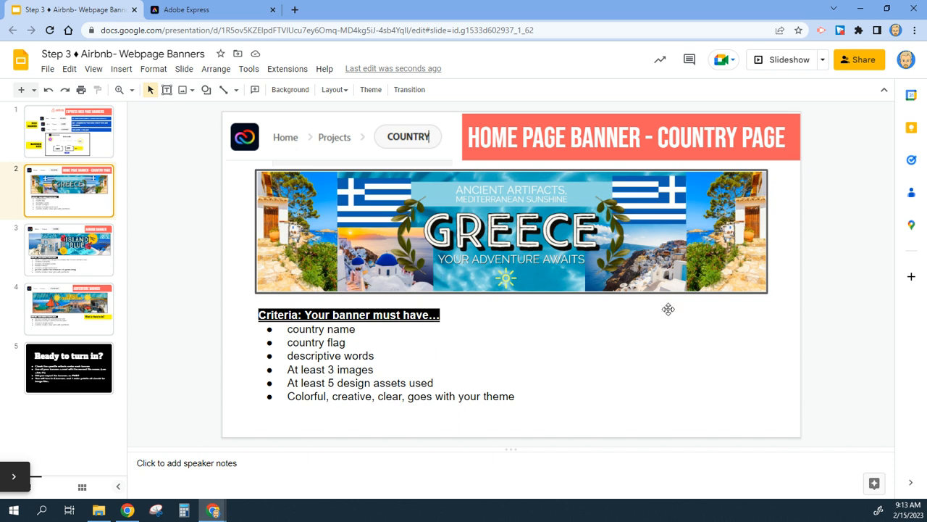
left_click(200, 12)
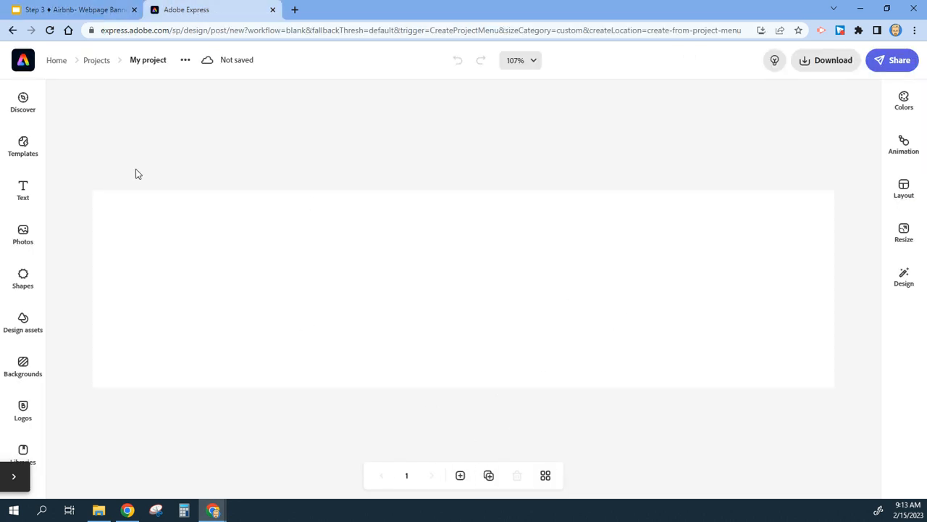
Try several cell layouts on the blank banner and apply the four-cell grid with two columns and two rows.
left_click(903, 190)
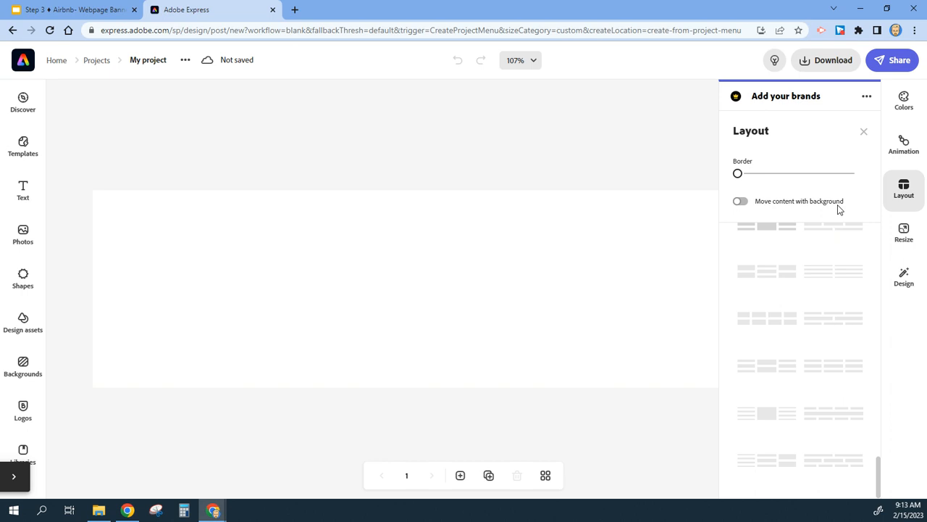
left_click(777, 234)
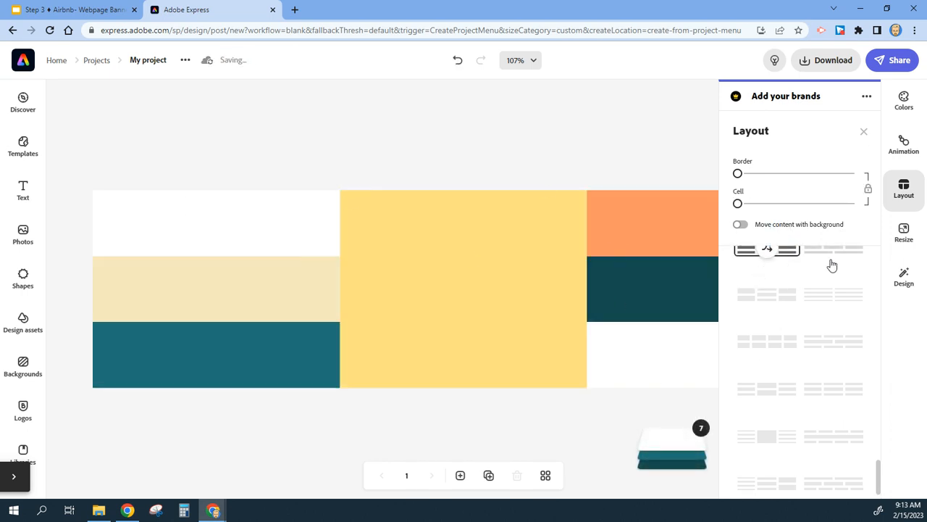
left_click(772, 297)
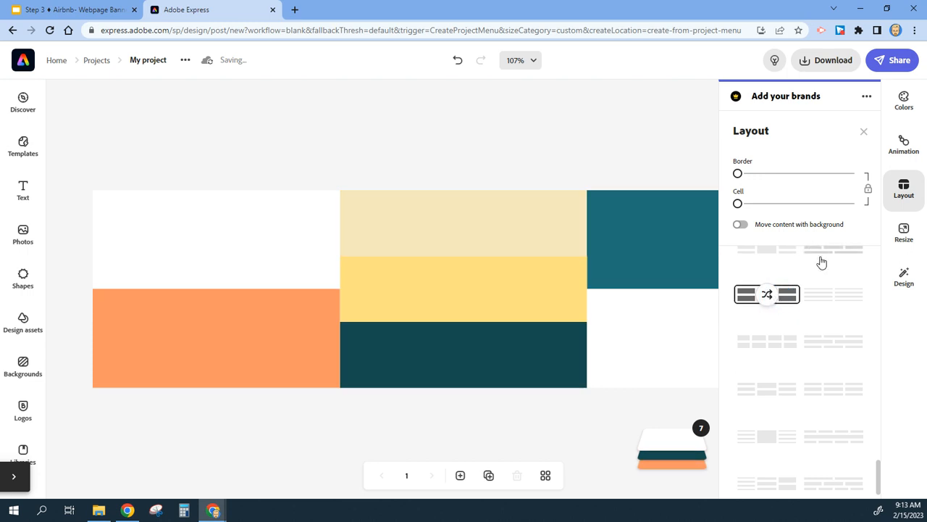
scroll(826, 363, "up", 5)
scroll(828, 361, "up", 4)
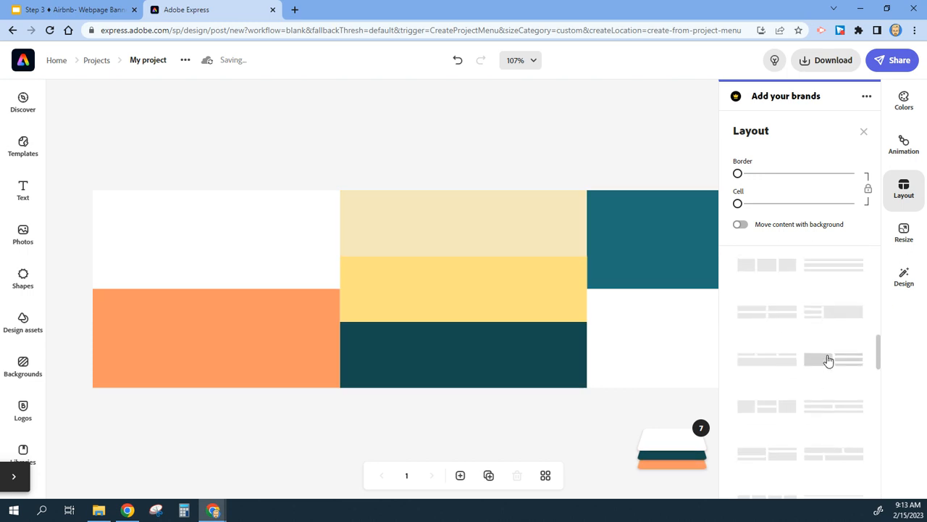
left_click(779, 317)
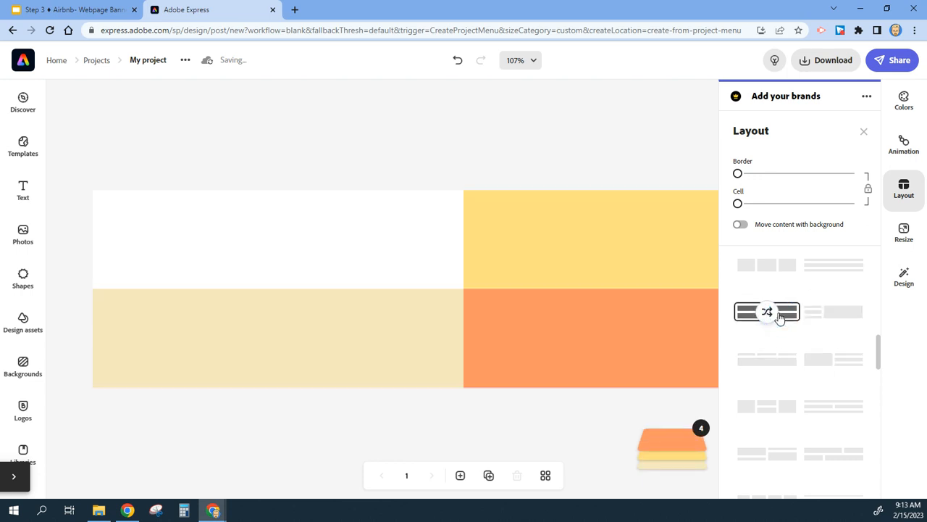
left_click(864, 133)
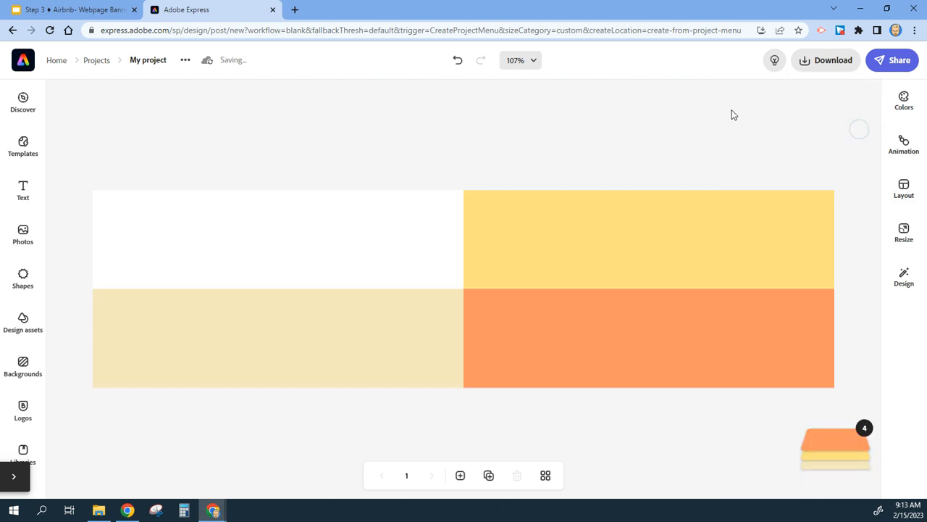
left_click(256, 240)
left_click(564, 250)
left_click(565, 306)
left_click(387, 335)
left_click(374, 259)
left_click(503, 240)
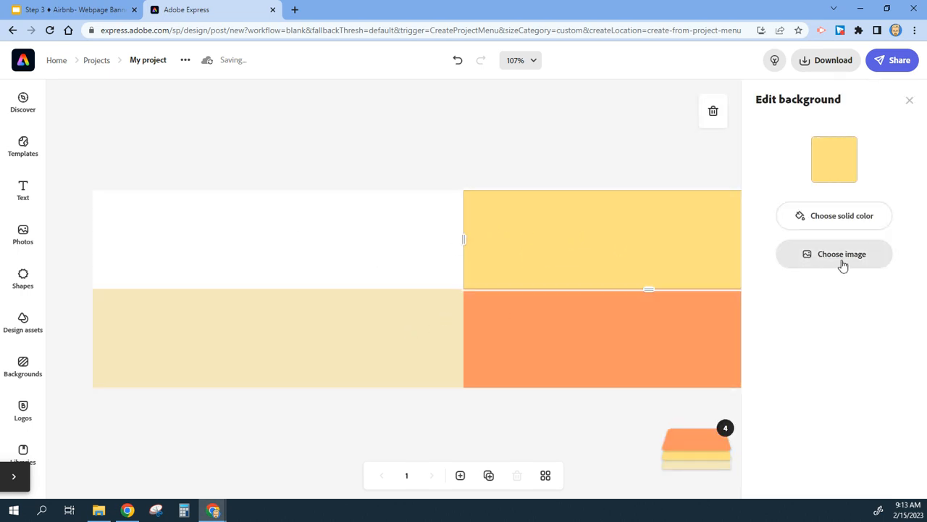
Select the banner's white upper-left cell and look over the saved pictures in the CostaRica folder in File Explorer.
left_click(290, 219)
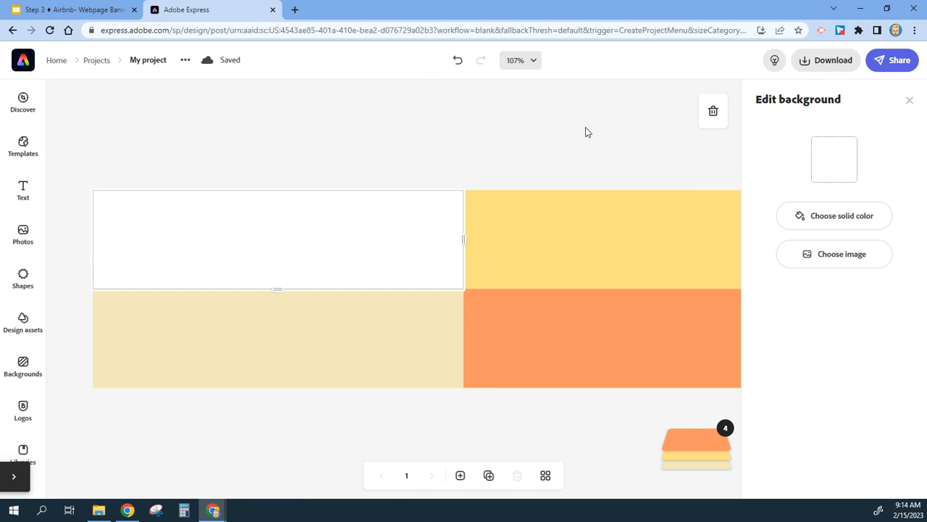
left_click(98, 510)
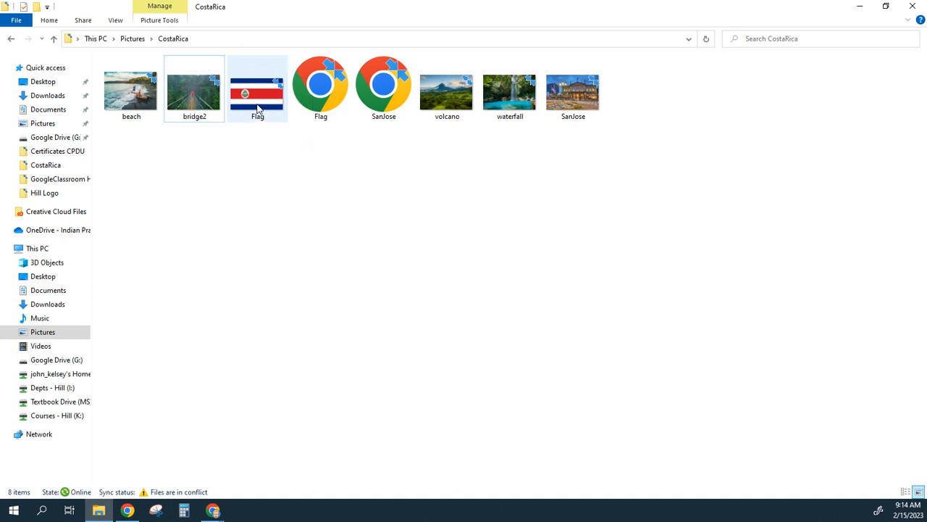
left_click(577, 107)
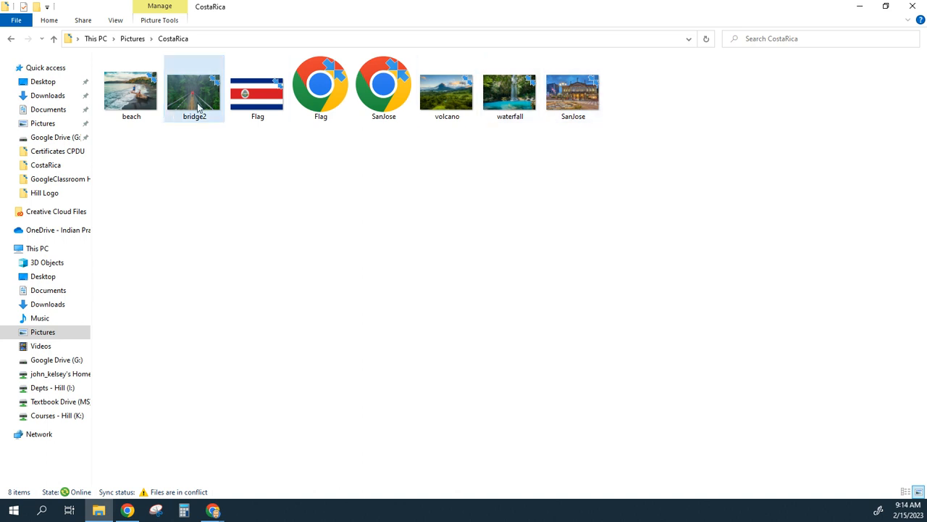
left_click(859, 7)
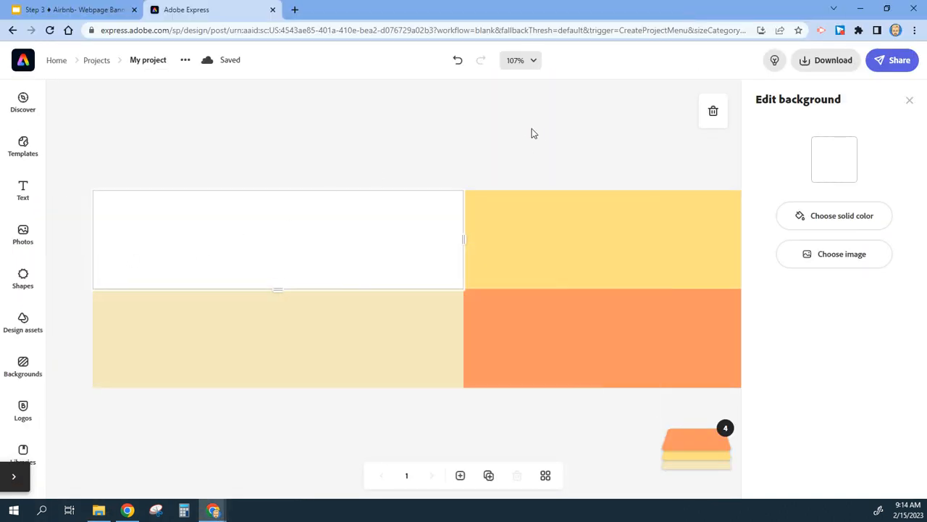
Fill the banner's upper-left cell with the beach image from the CostaRica folder in Pictures.
left_click(839, 264)
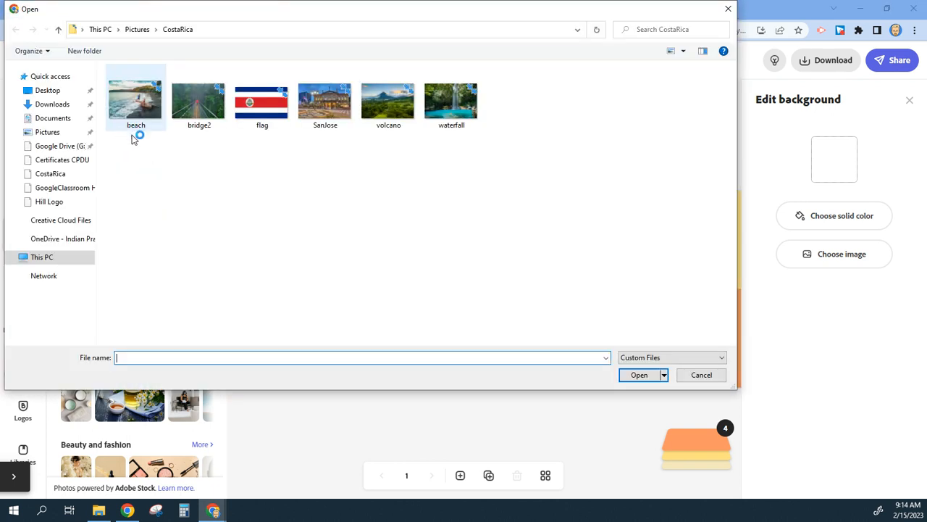
left_click_drag(321, 16, 416, 77)
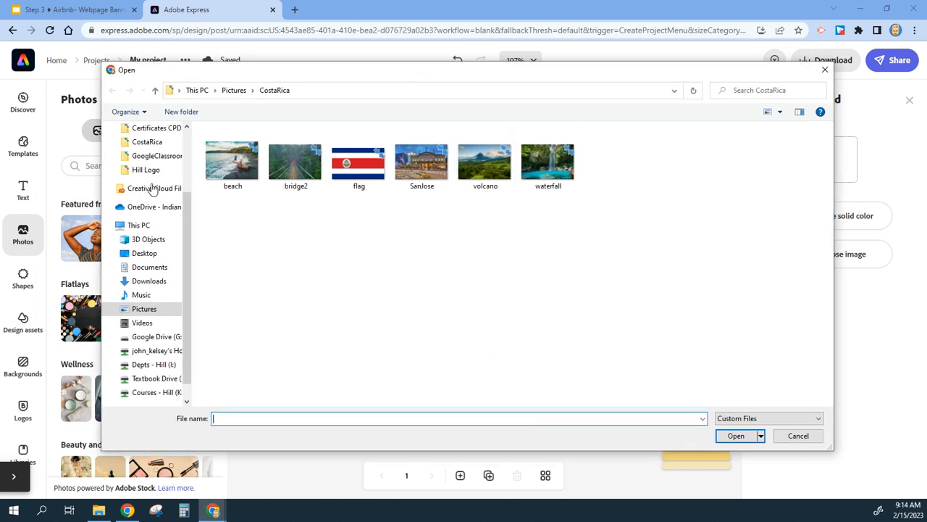
left_click(138, 311)
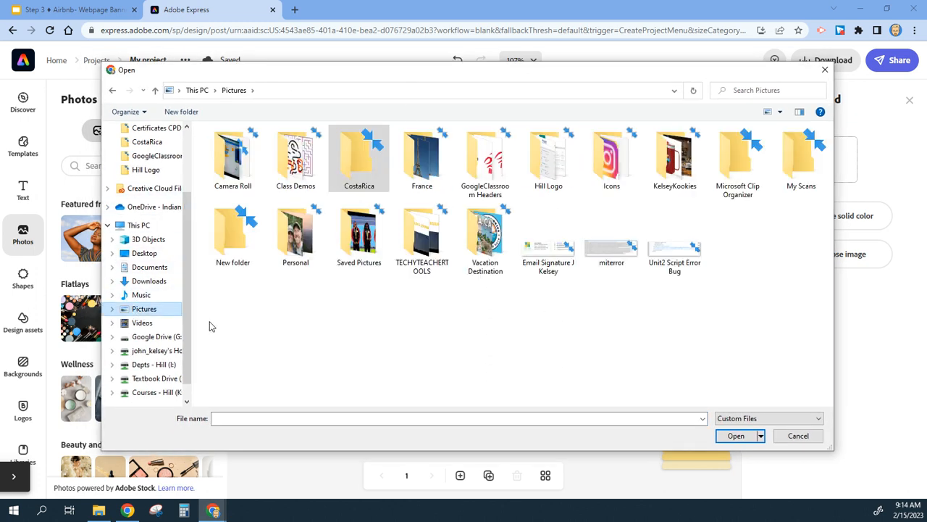
double_click(362, 165)
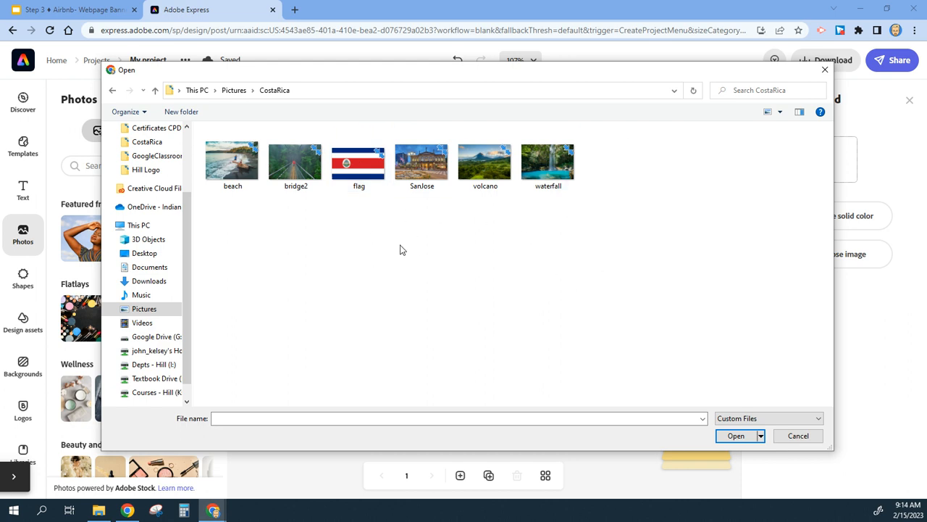
left_click(234, 170)
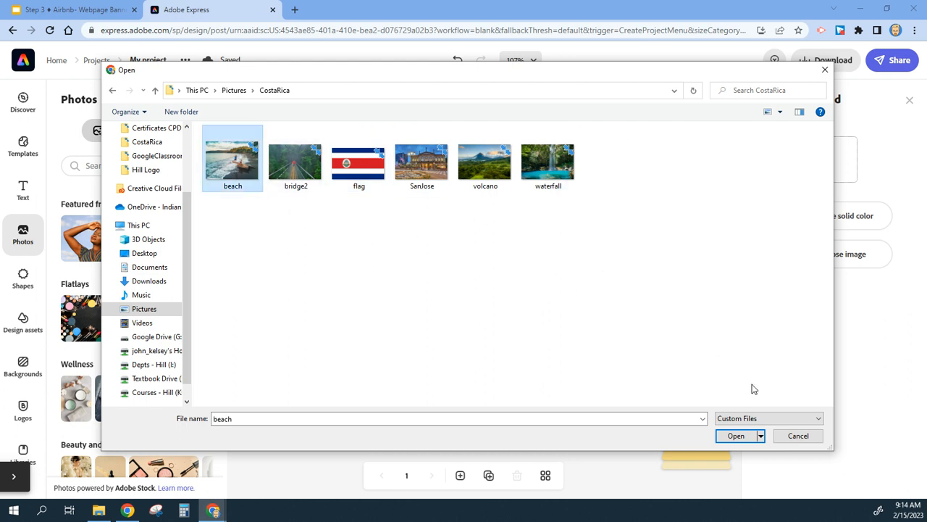
left_click(736, 436)
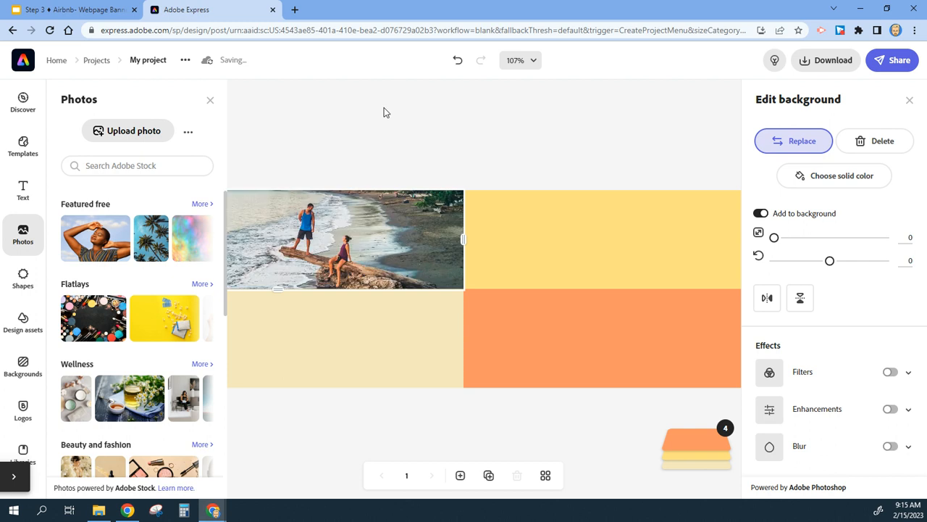
Select the beach image in the banner's upper-left cell and try to shift it sideways within the cell.
left_click(586, 340)
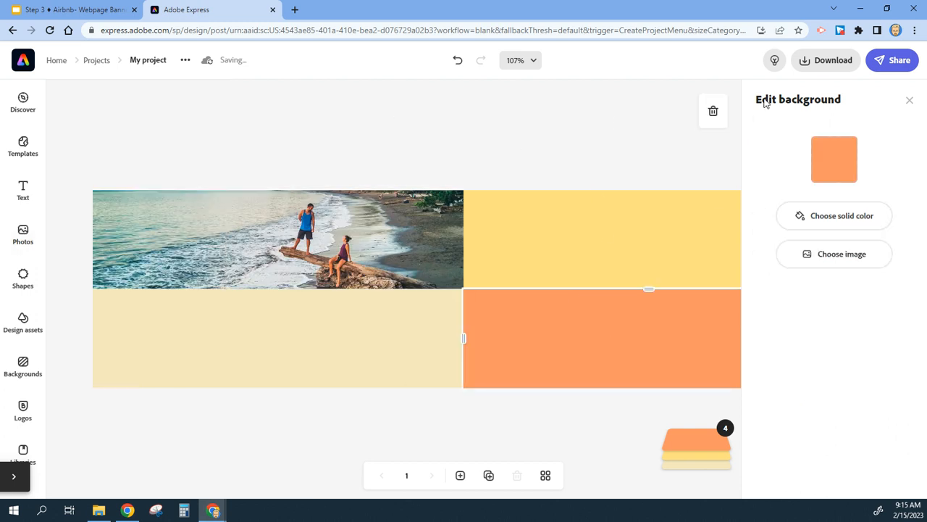
left_click(406, 250)
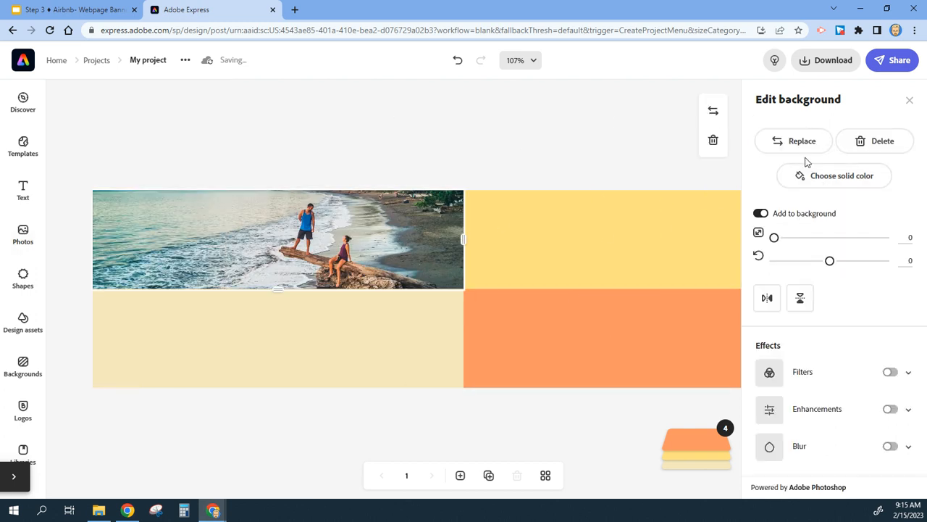
left_click_drag(254, 250, 308, 250)
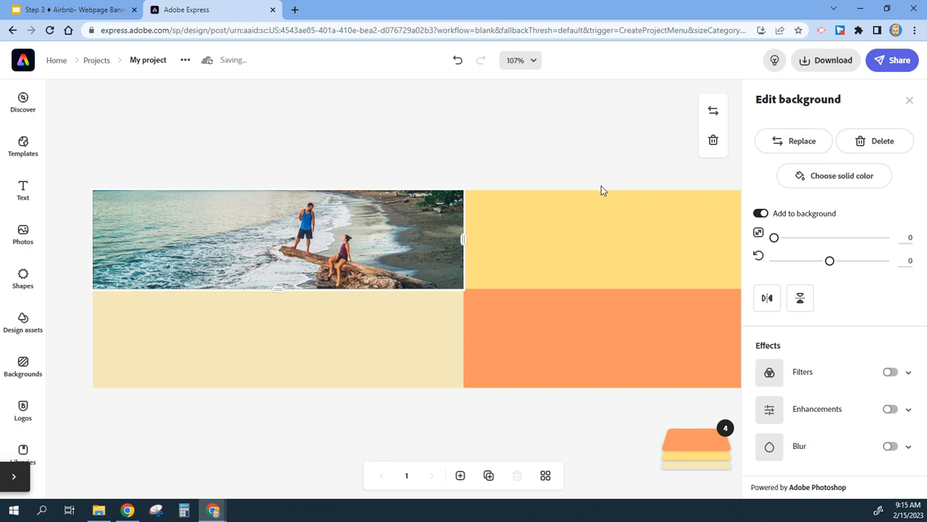
Fill the banner's upper-right cell with the waterfall image from the CostaRica folder in Pictures and select the placed image.
left_click(600, 237)
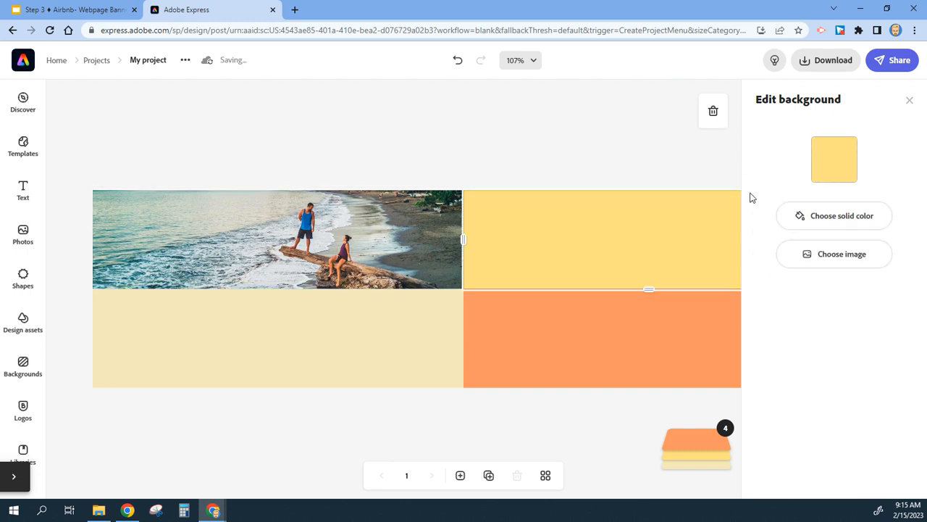
left_click(838, 260)
left_click(135, 130)
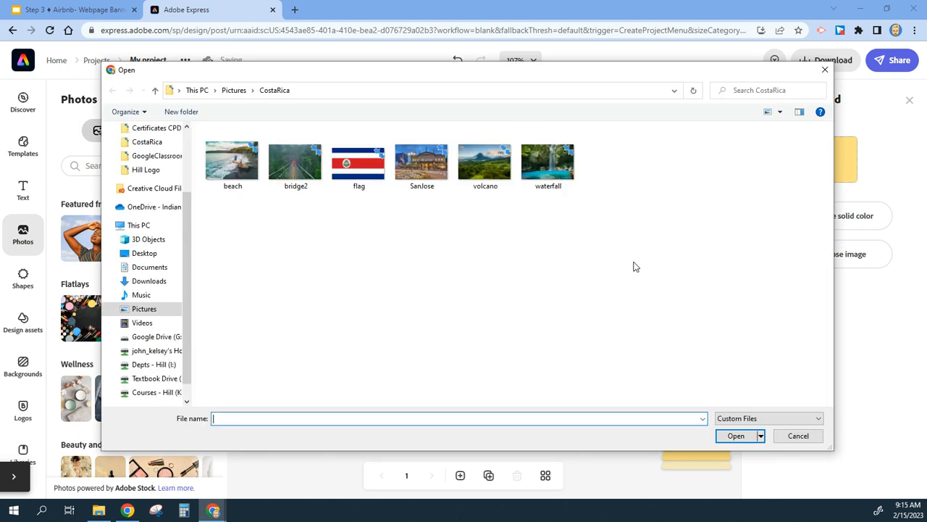
left_click(558, 172)
left_click(736, 437)
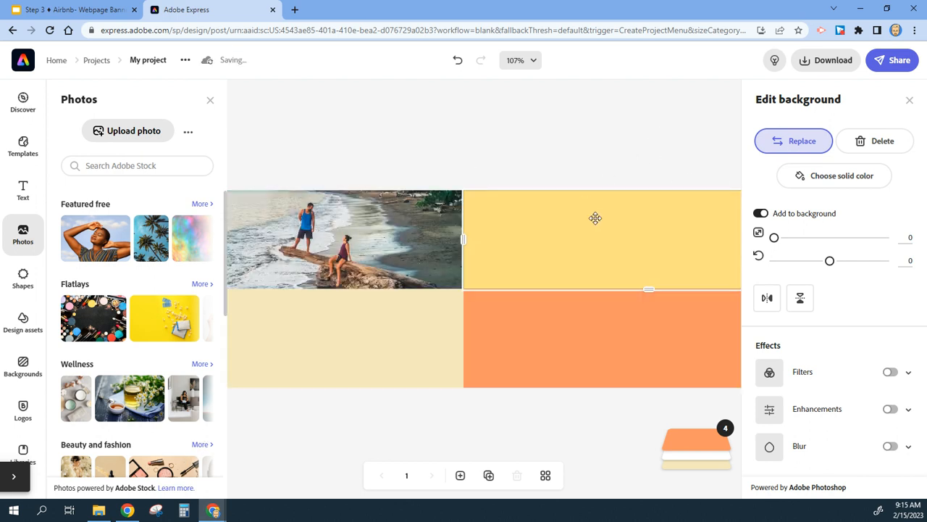
left_click(682, 241)
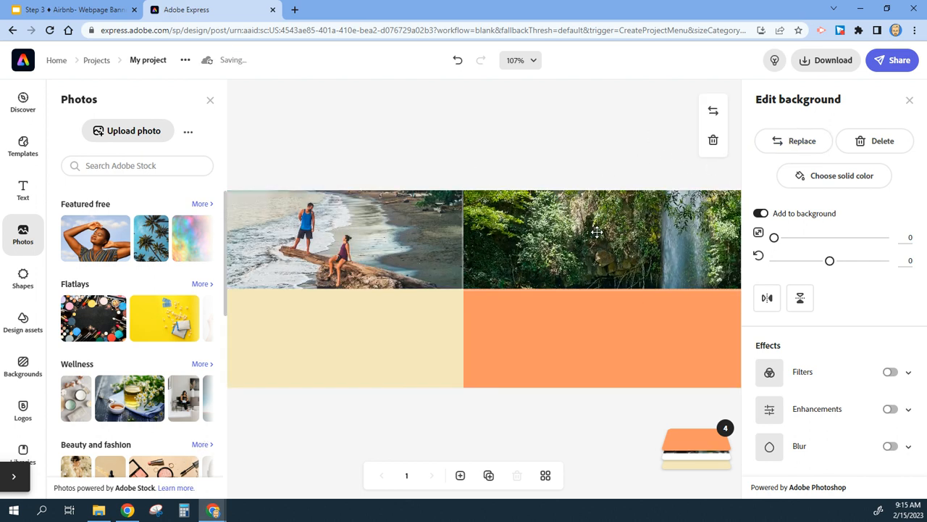
mouse_move(774, 238)
left_mouse_down()
mouse_move(784, 241)
mouse_move(773, 237)
left_mouse_up()
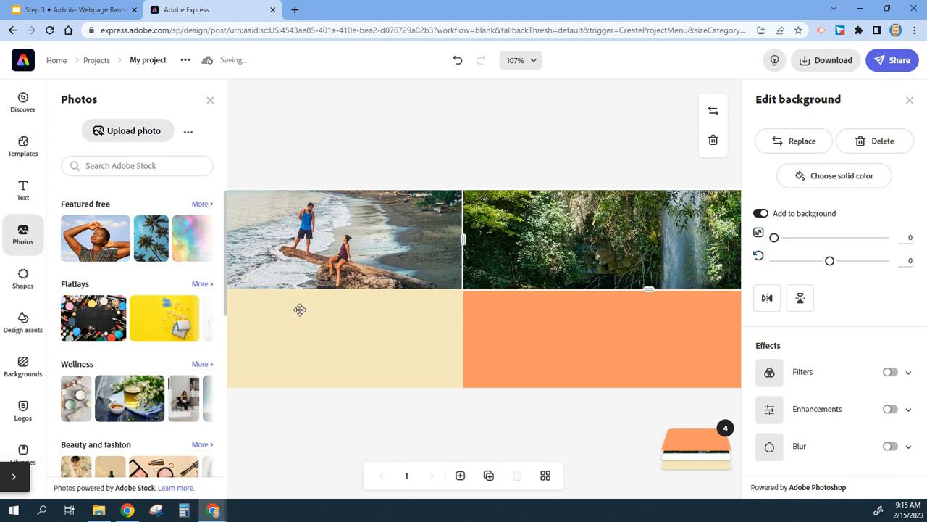
left_click(10, 480)
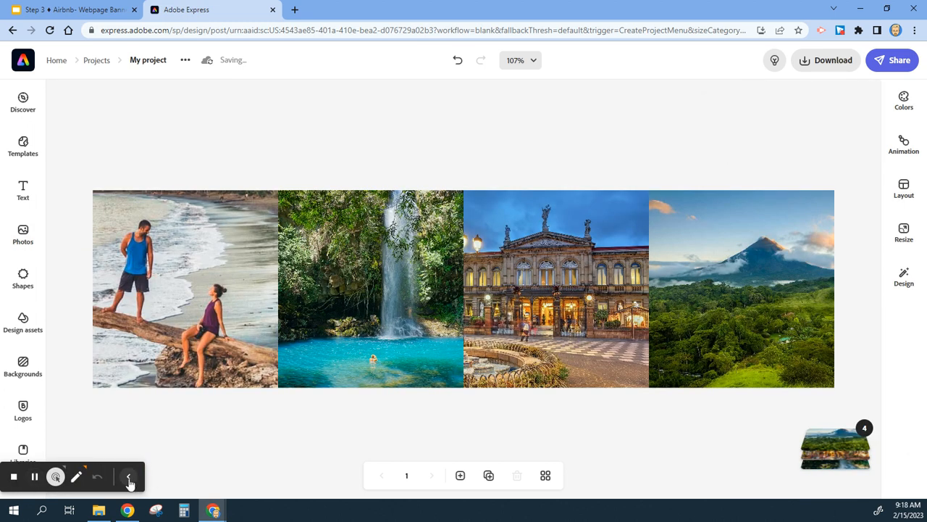
left_click(128, 477)
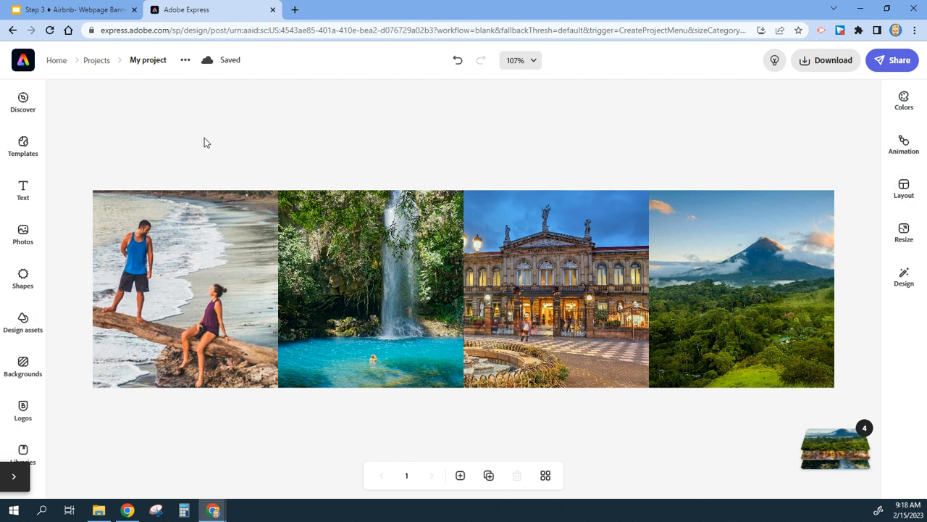
Add a text element to the banner reading "Costa Rica".
left_click(24, 189)
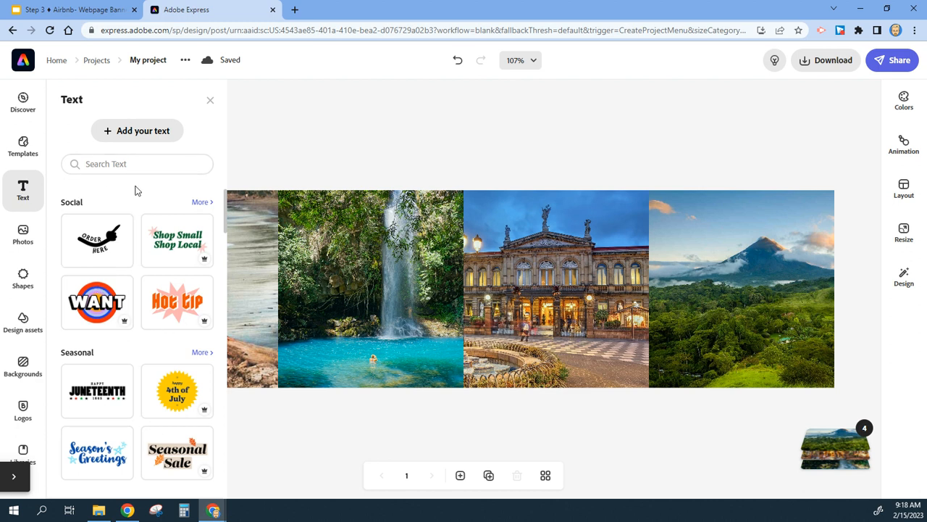
left_click(134, 133)
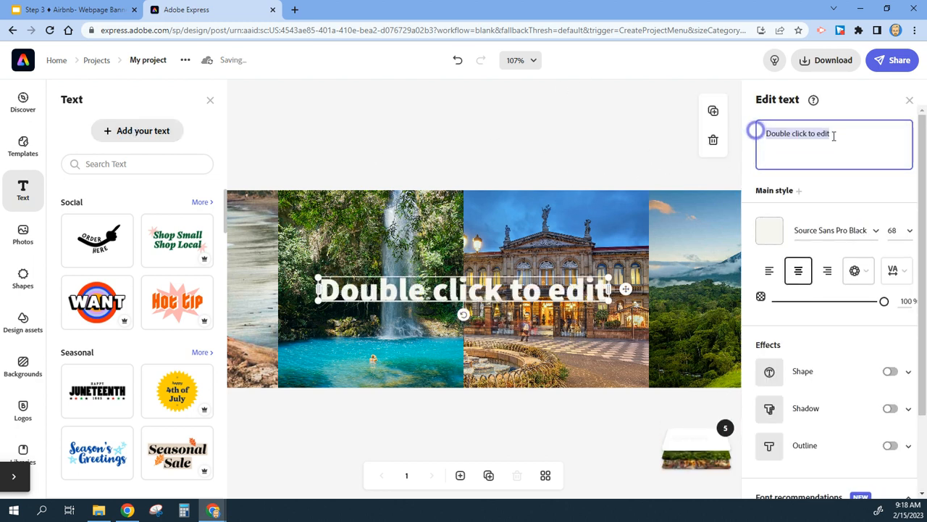
type("C")
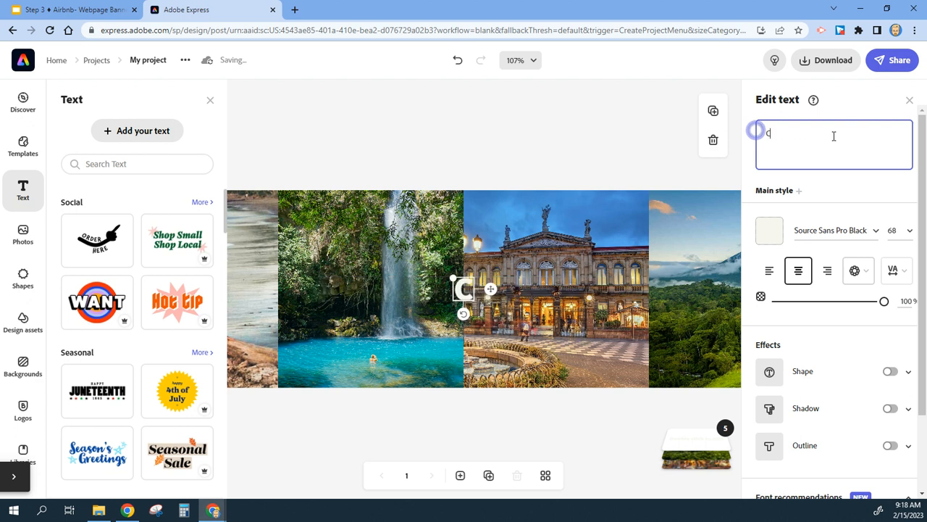
type("osta Rica")
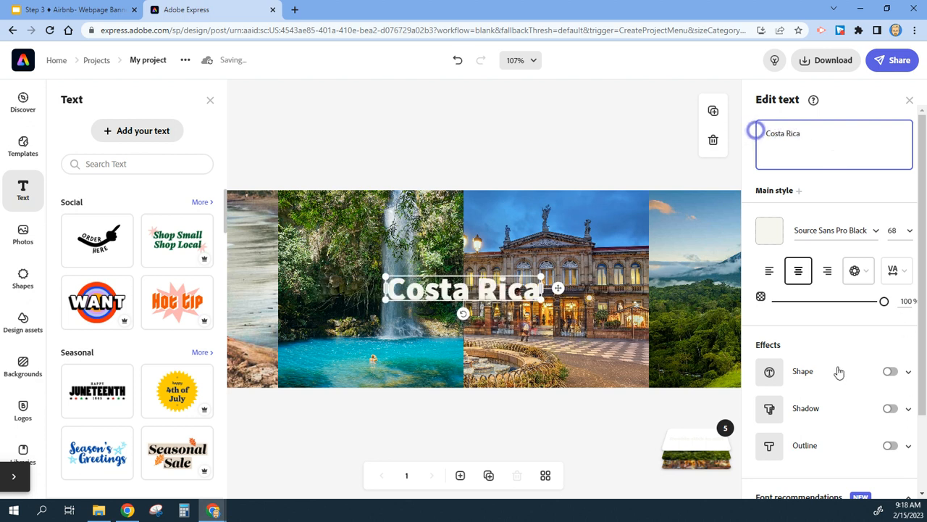
Apply the bold sans-serif recommended font to the Costa Rica title, enlarge it to about size 93 and move it slightly above the banner's center.
scroll(838, 373, "down", 3)
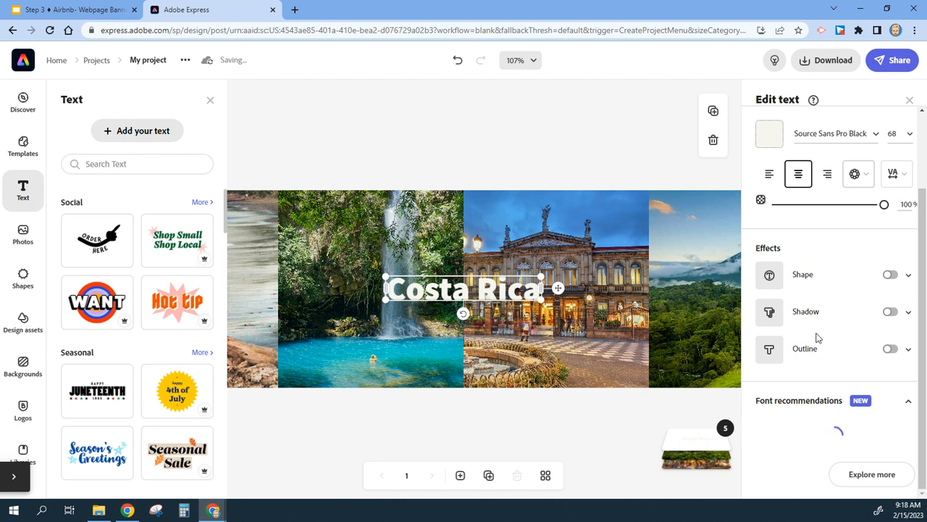
scroll(826, 290, "down", 2)
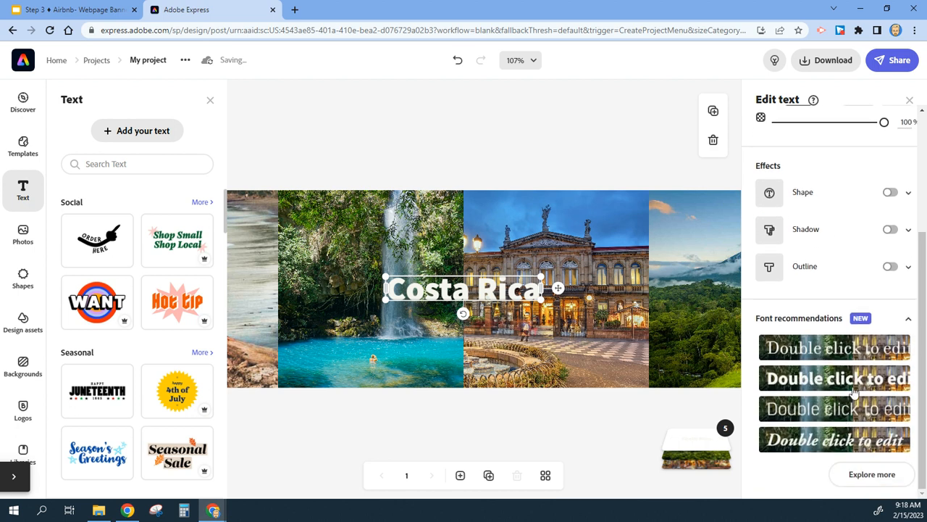
left_click(856, 384)
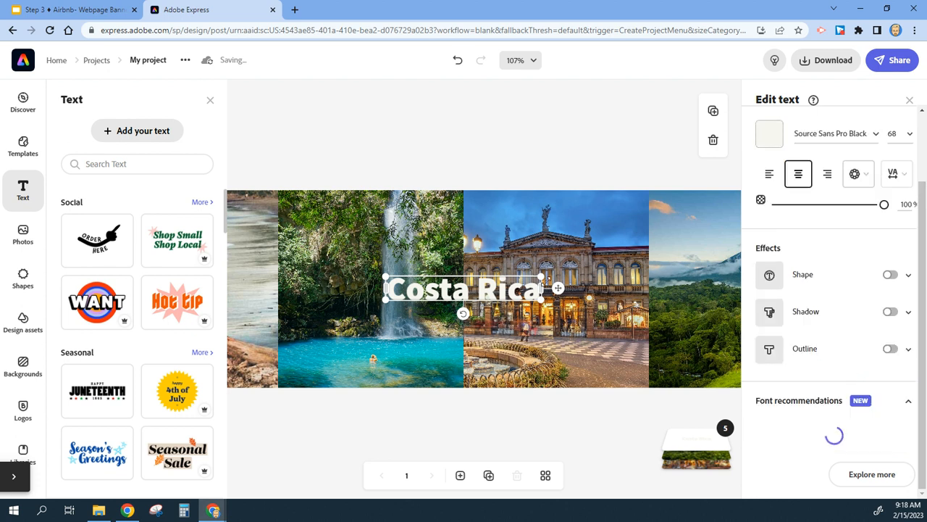
left_click_drag(540, 276, 600, 257)
left_click_drag(545, 276, 507, 252)
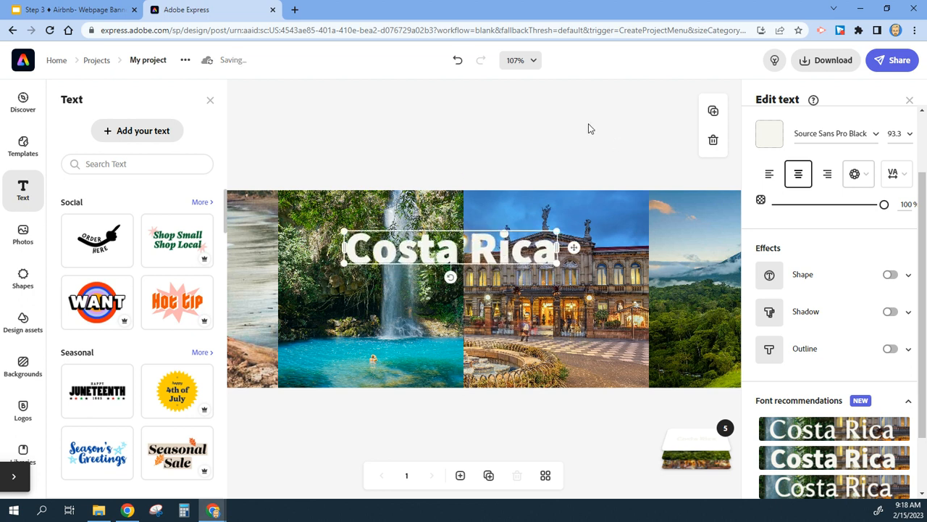
Check the country page banner criteria in the Google Slides instructions, return to Adobe Express and deselect the title.
left_click(85, 10)
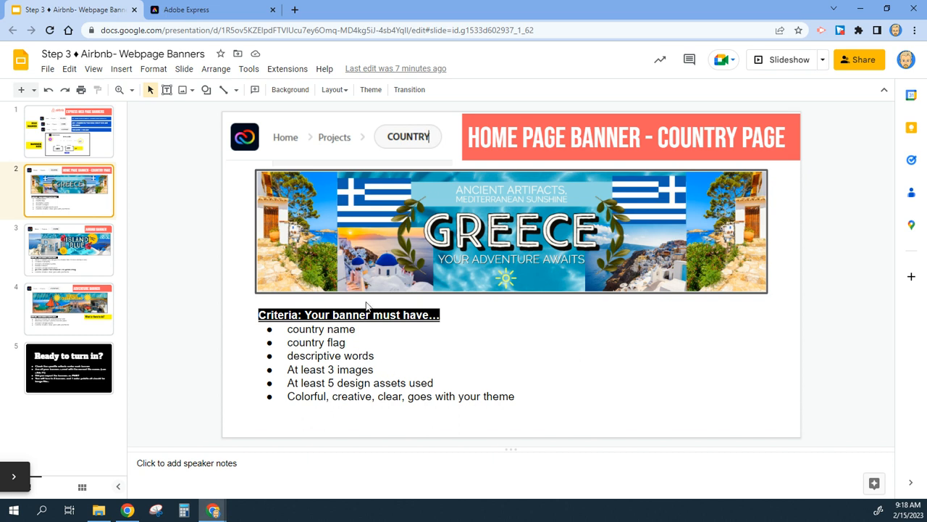
left_click(206, 11)
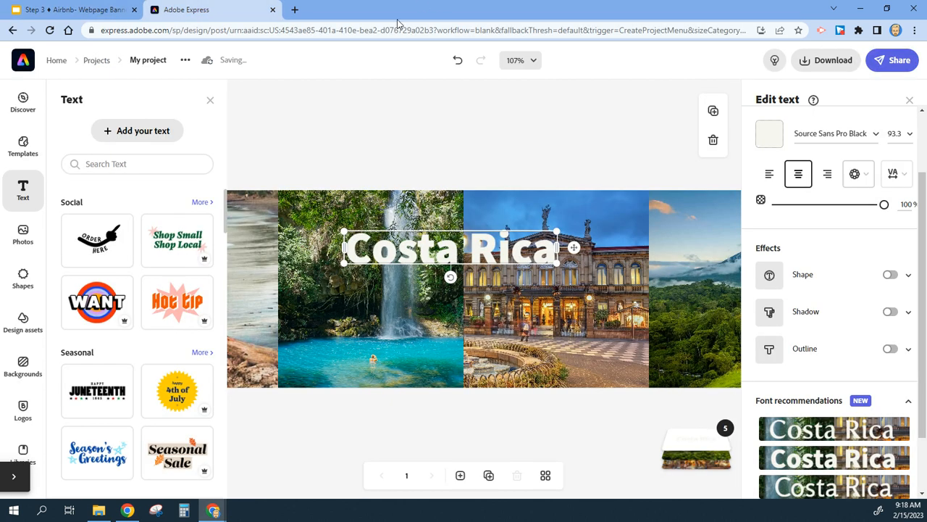
left_click(563, 134)
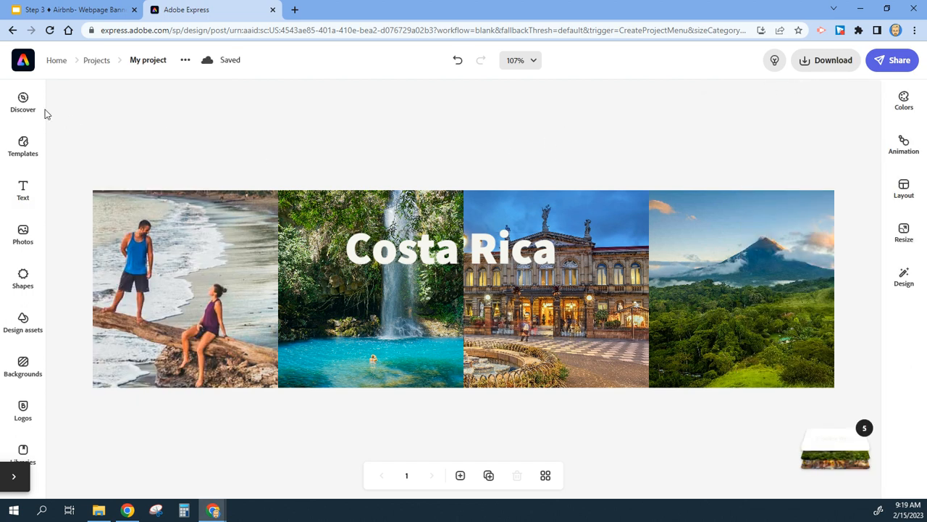
Upload the flag image from the CostaRica folder in Pictures onto the banner.
left_click(22, 236)
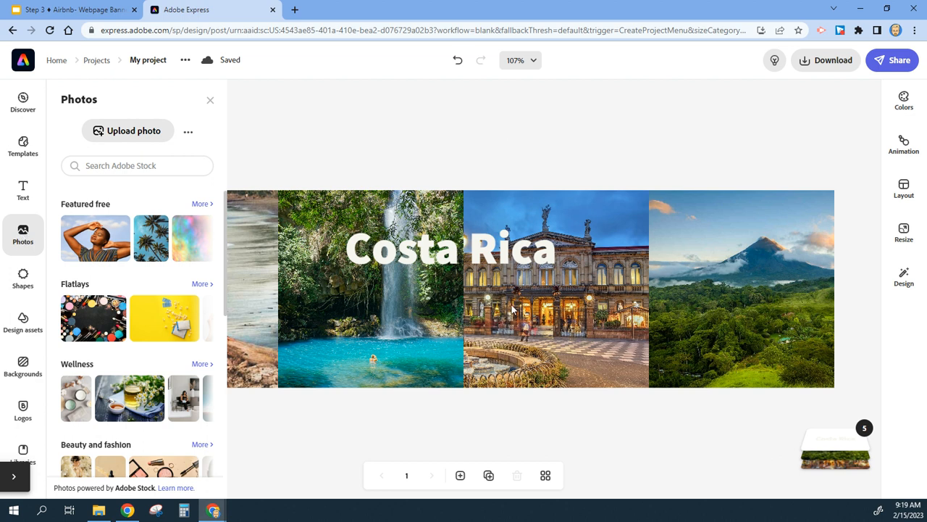
left_click(121, 134)
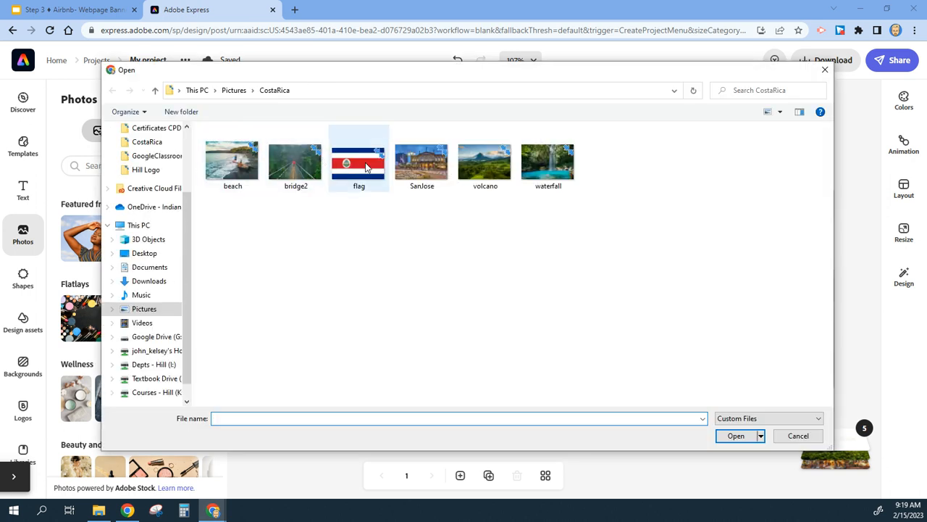
left_click(358, 161)
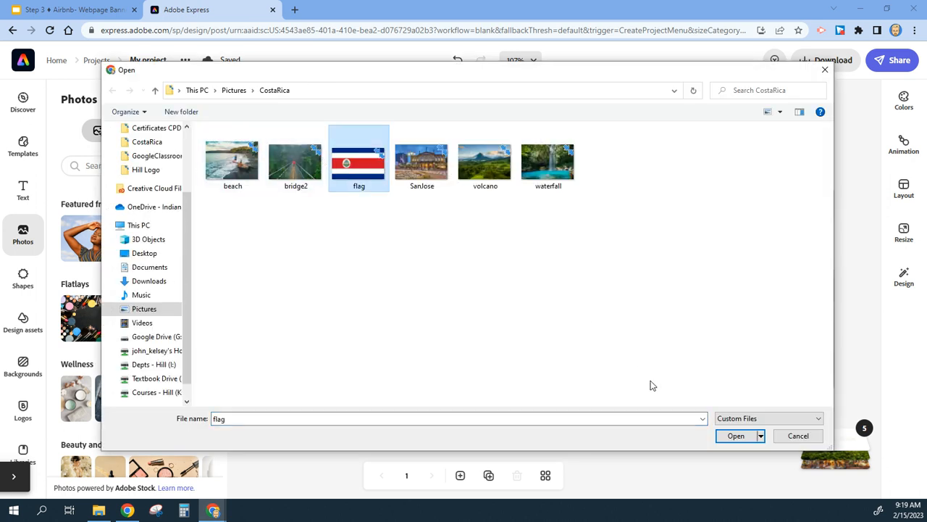
left_click(739, 436)
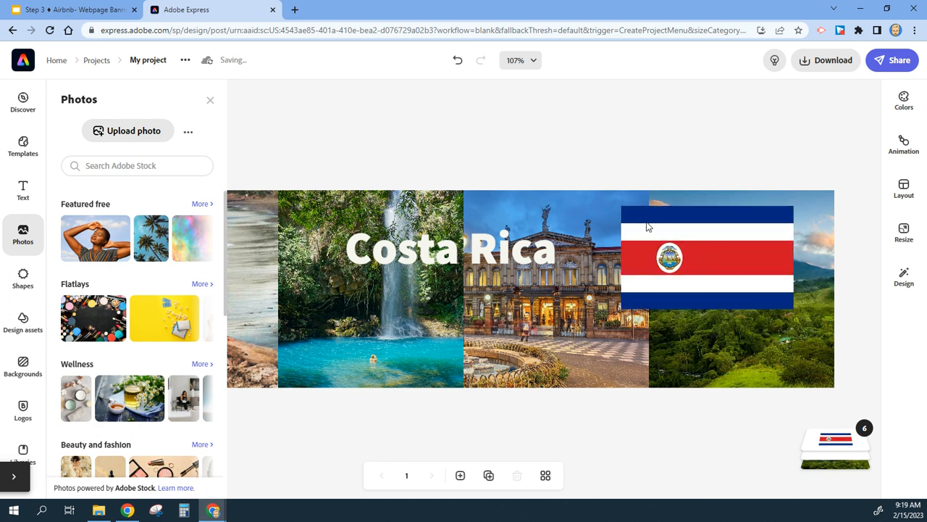
Shrink the Costa Rica flag and place it just right of the title, vertically aligned with the text.
left_click(630, 214)
left_click_drag(620, 204, 580, 215)
left_click_drag(634, 231, 625, 232)
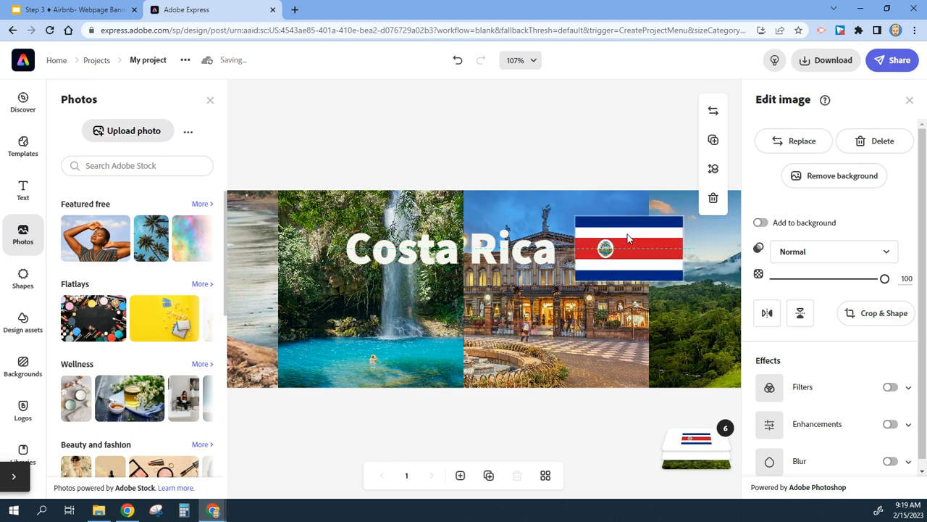
left_click(629, 123)
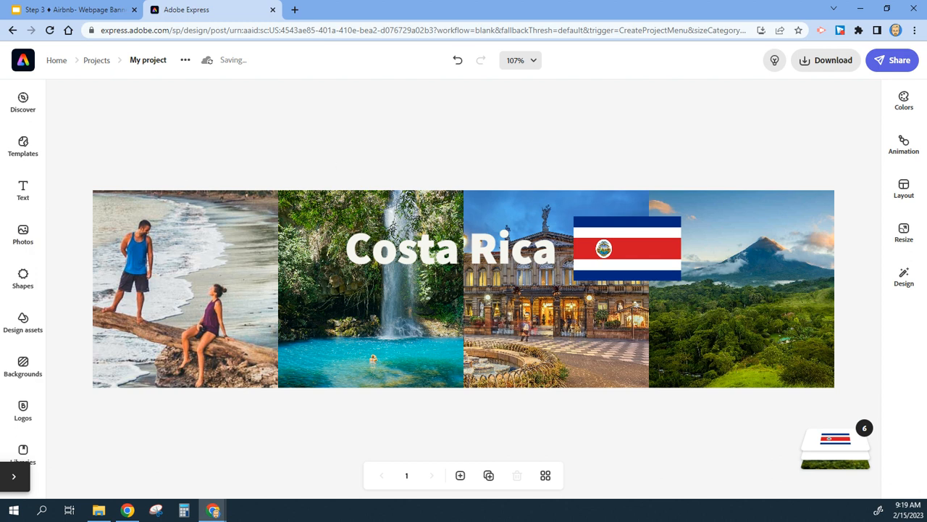
Search the Illustrations category of the design assets for "sun".
left_click(23, 320)
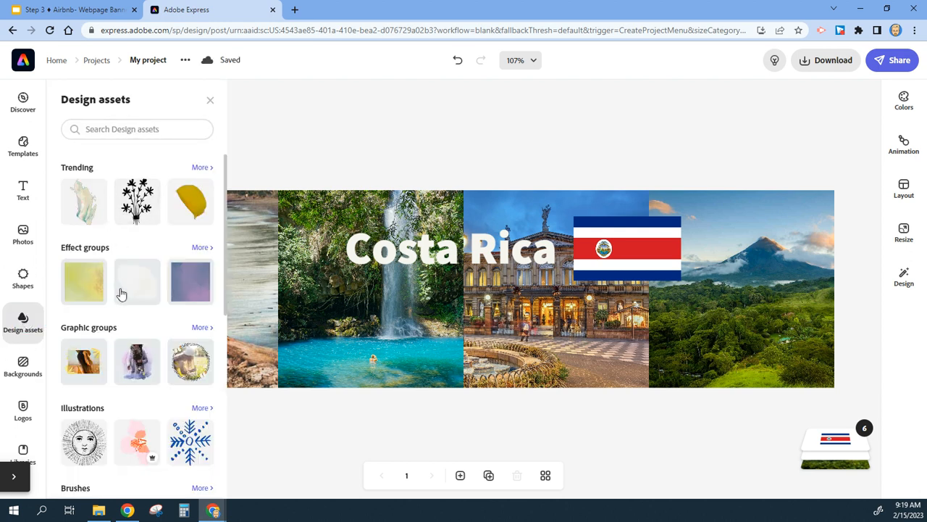
scroll(135, 352, "down", 3)
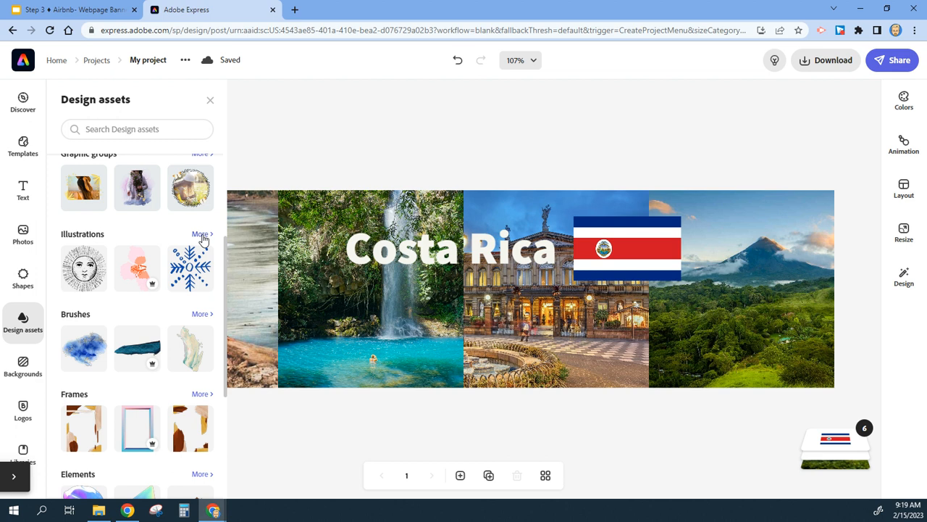
left_click(201, 234)
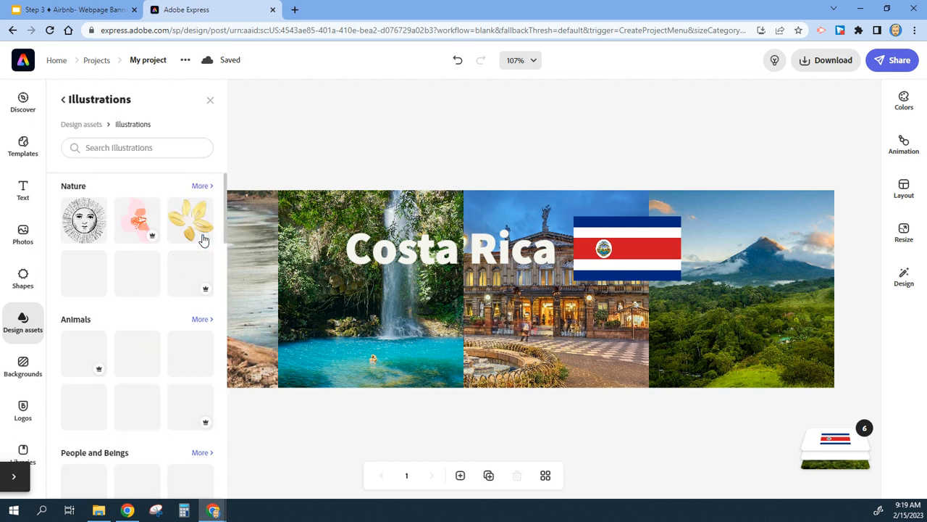
left_click(151, 148)
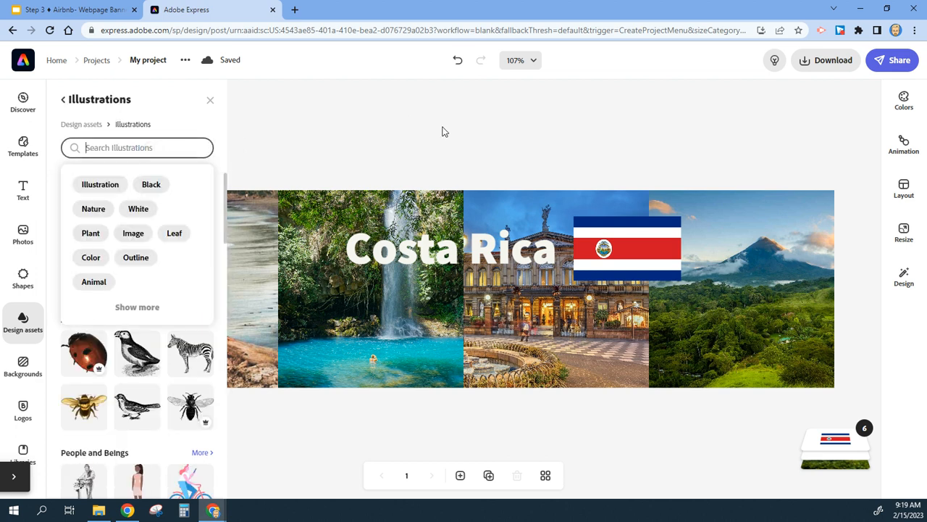
type("sun")
key("Return")
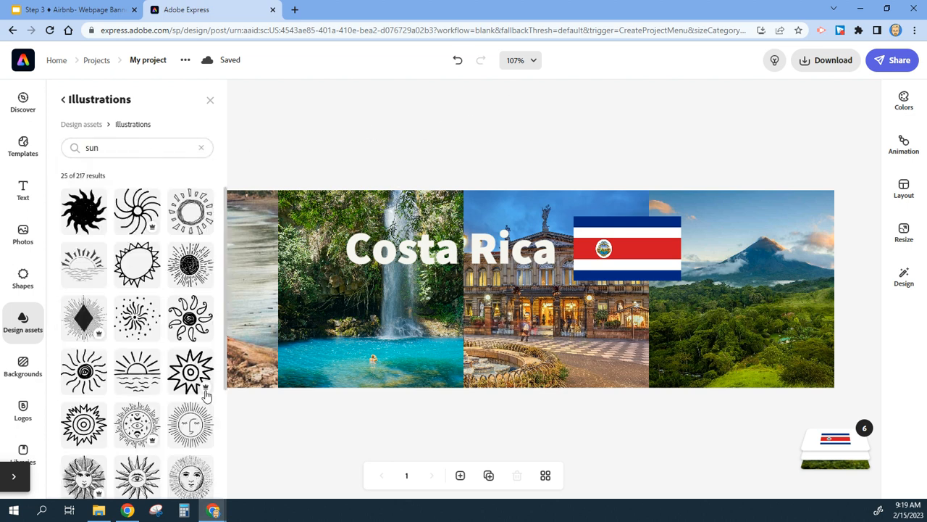
Add the black sun illustration with curled, swirling rays to the banner and move it over the waterfall image.
scroll(206, 395, "down", 10)
scroll(179, 394, "up", 10)
scroll(178, 389, "down", 1)
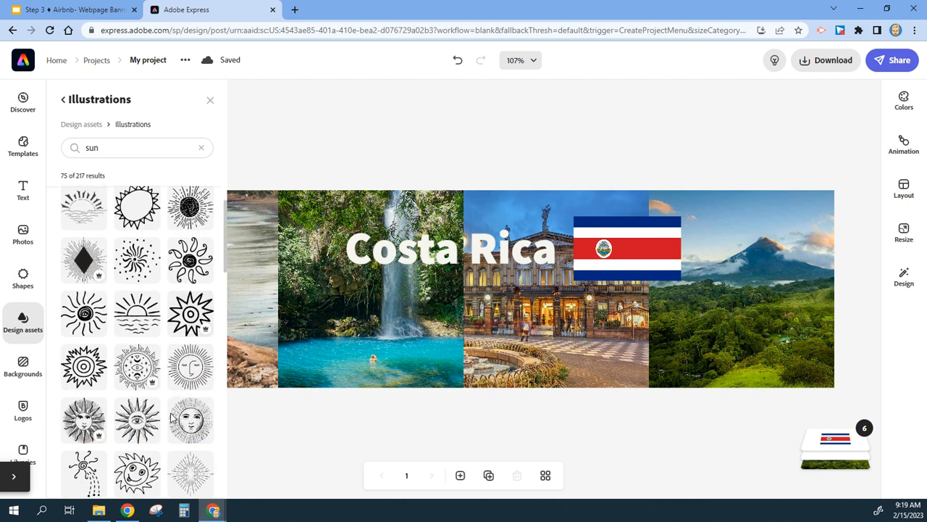
left_click(197, 263)
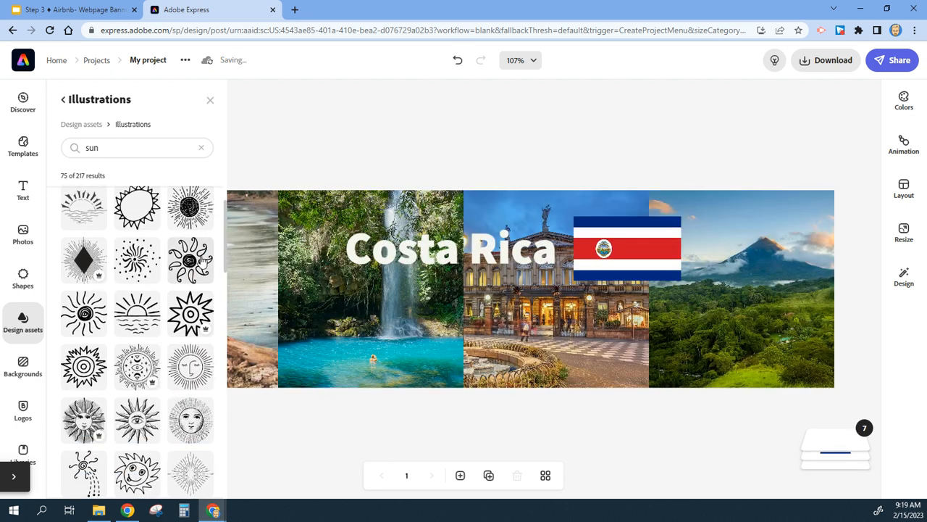
left_click_drag(743, 298, 454, 327)
left_click_drag(348, 299, 344, 298)
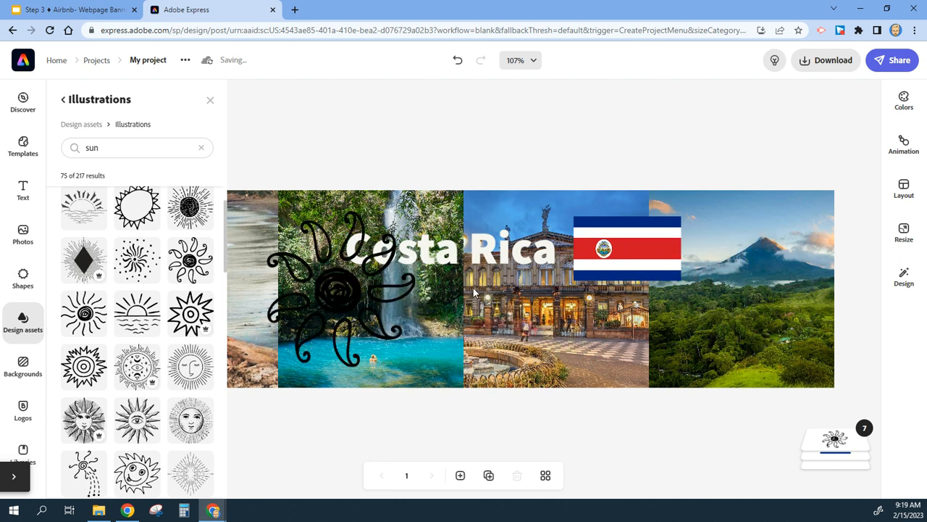
Shrink the black sun illustration and move it to the lower-right corner of the volcano photo.
left_click(344, 298)
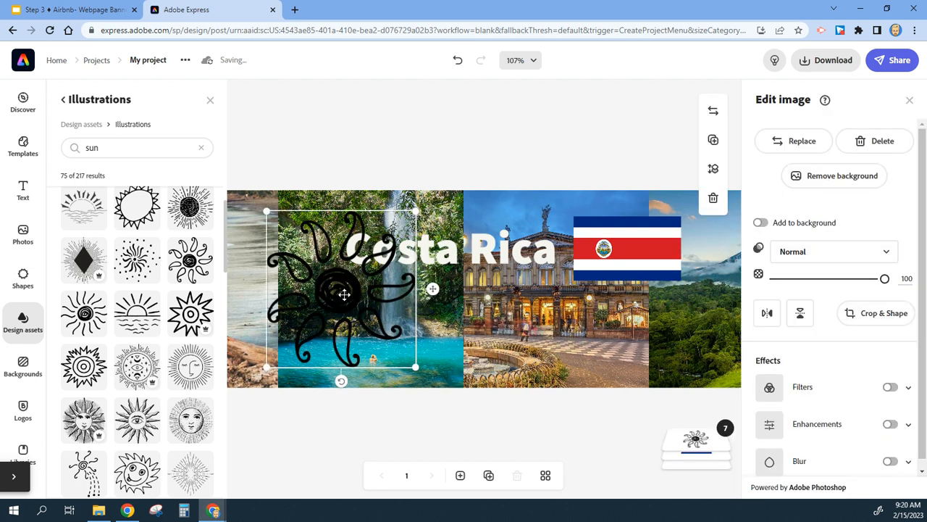
left_click_drag(416, 210, 319, 312)
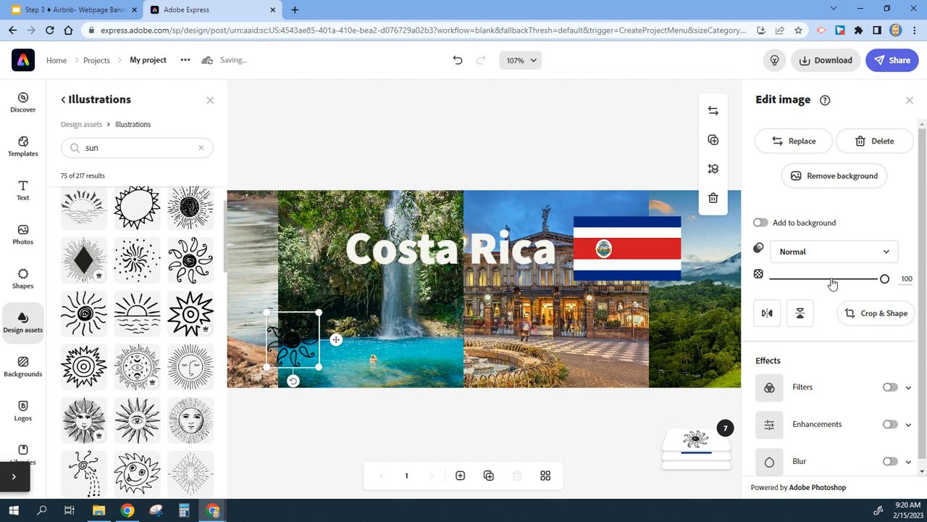
left_click(857, 260)
left_click(856, 259)
scroll(862, 395, "down", 2)
scroll(865, 399, "up", 2)
left_click_drag(293, 344, 804, 356)
left_click(909, 100)
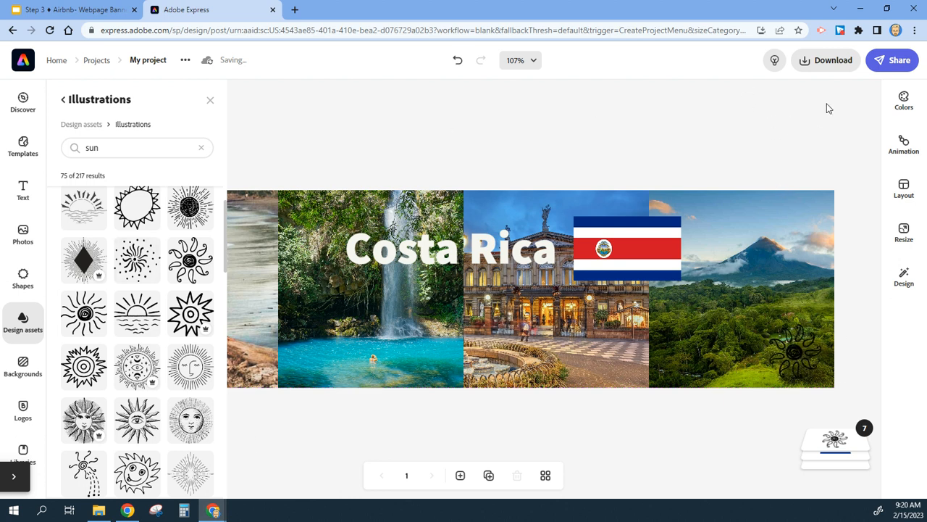
left_click(795, 354)
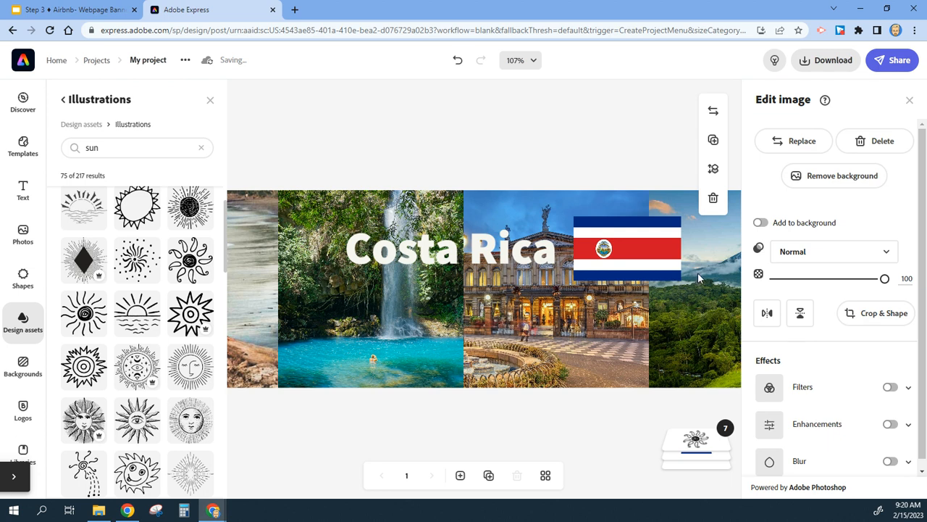
left_click(607, 108)
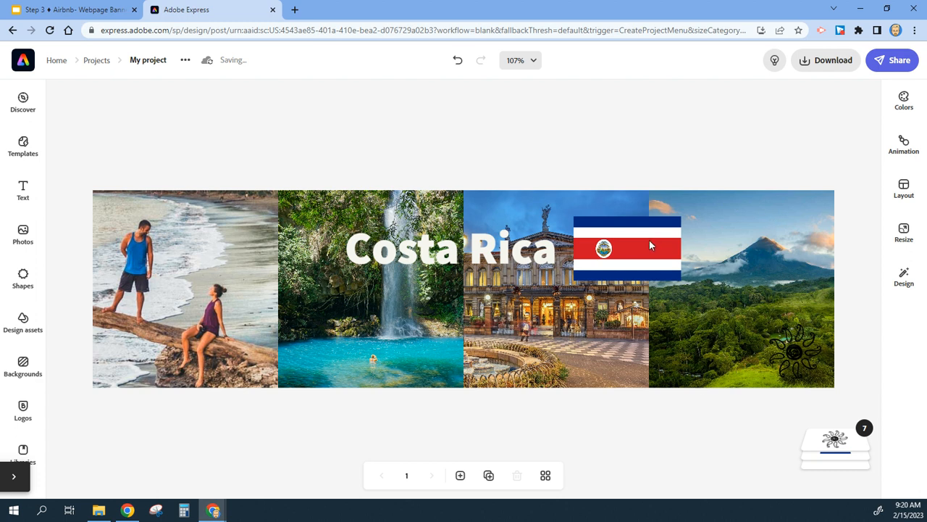
left_click(14, 484)
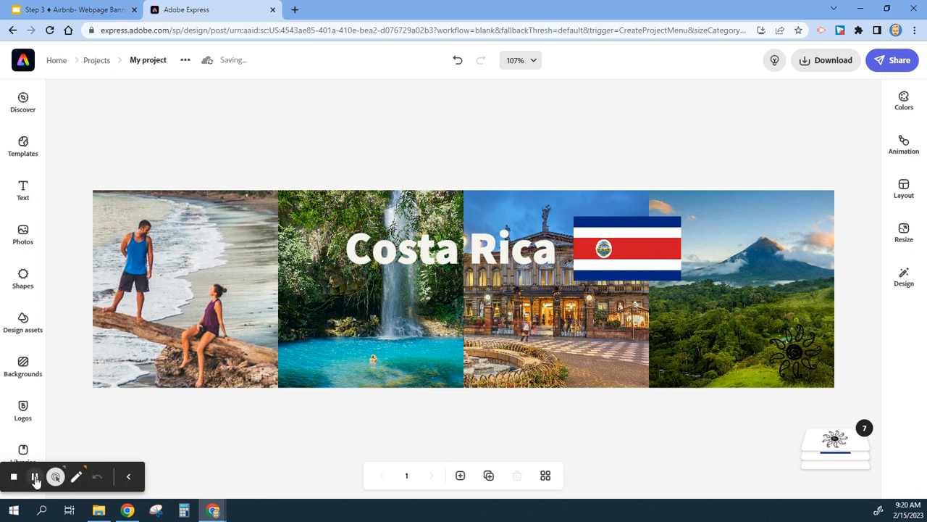
left_click(34, 479)
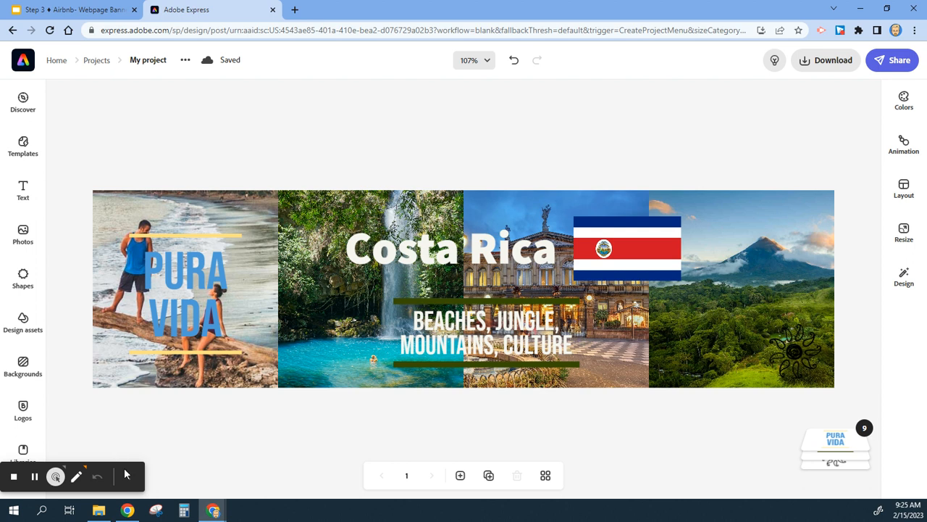
left_click(125, 474)
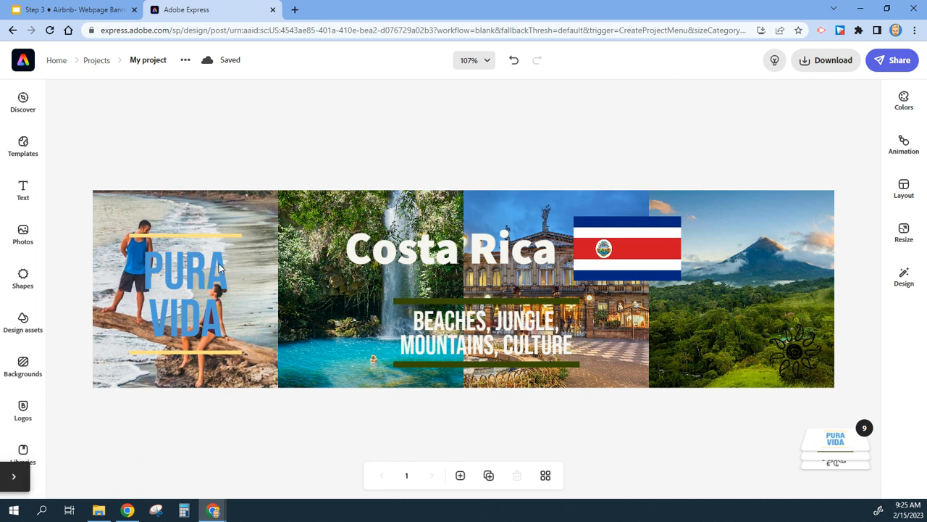
Recolor the "Pura Vida" text turquoise by sampling the color of the waterfall pool with the eyedropper.
left_click(221, 268)
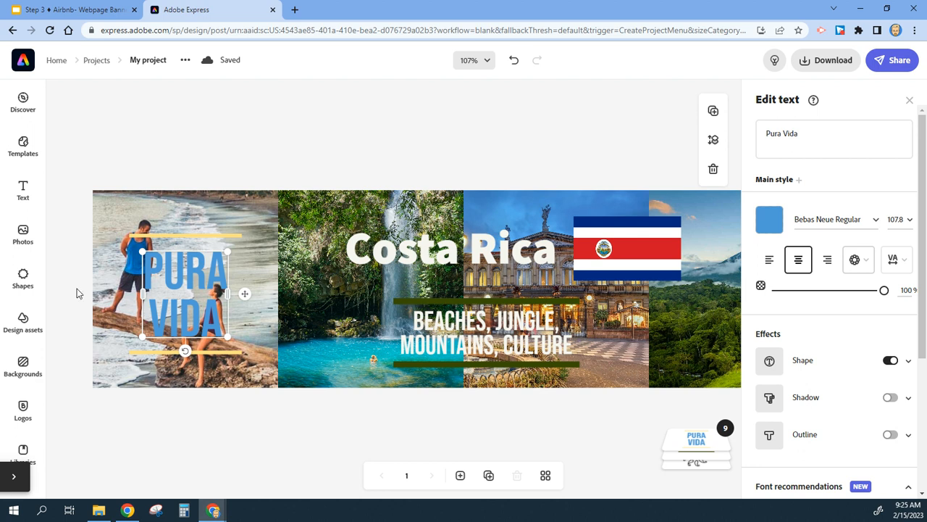
left_click(770, 221)
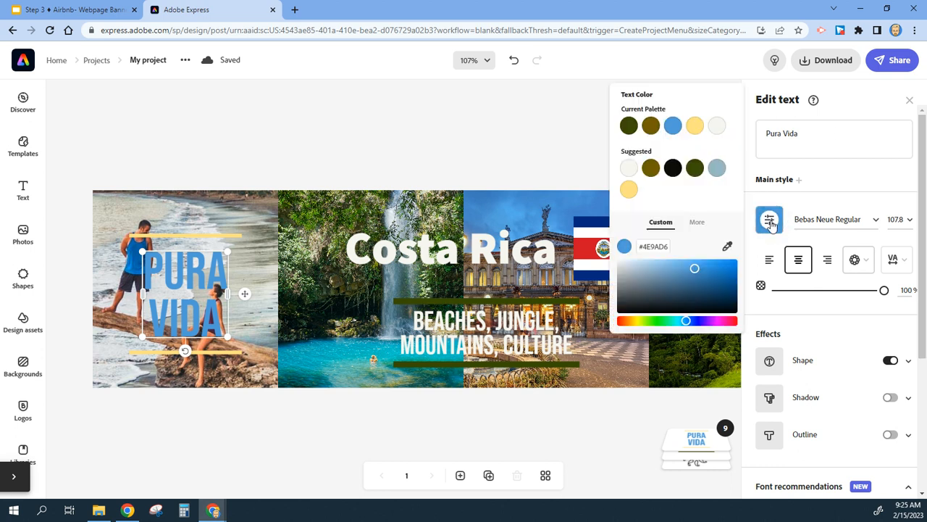
left_click(727, 249)
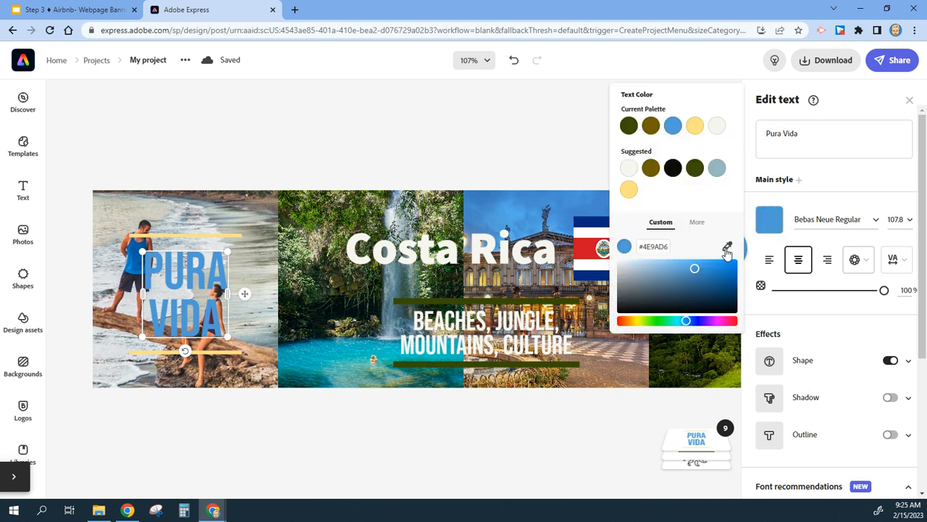
left_click(383, 353)
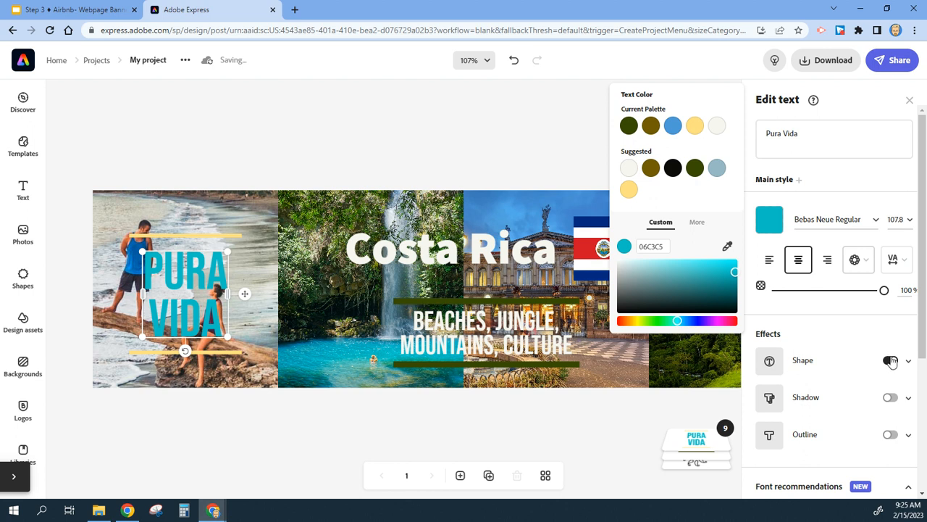
left_click(792, 363)
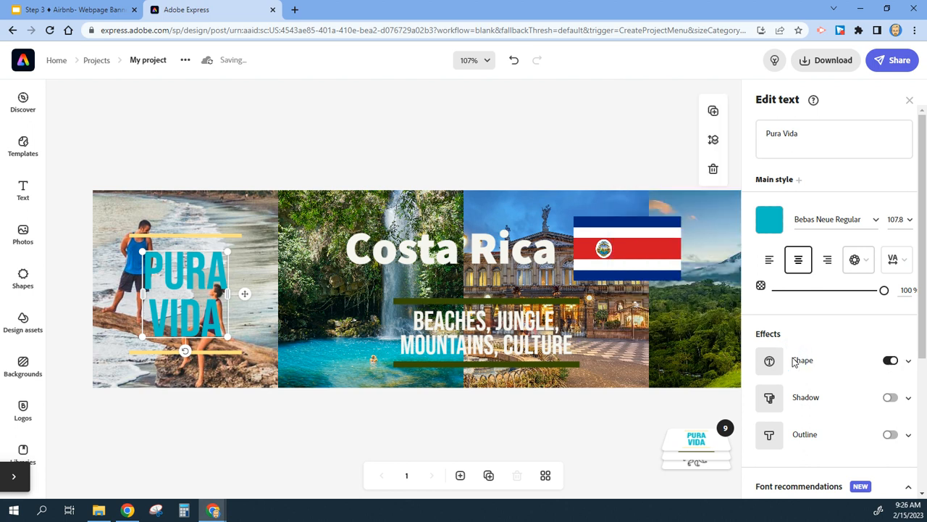
Turn off the shape effect on the "Pura Vida" text and set the text color to the palette's turquoise, #06C3C5.
left_click(771, 361)
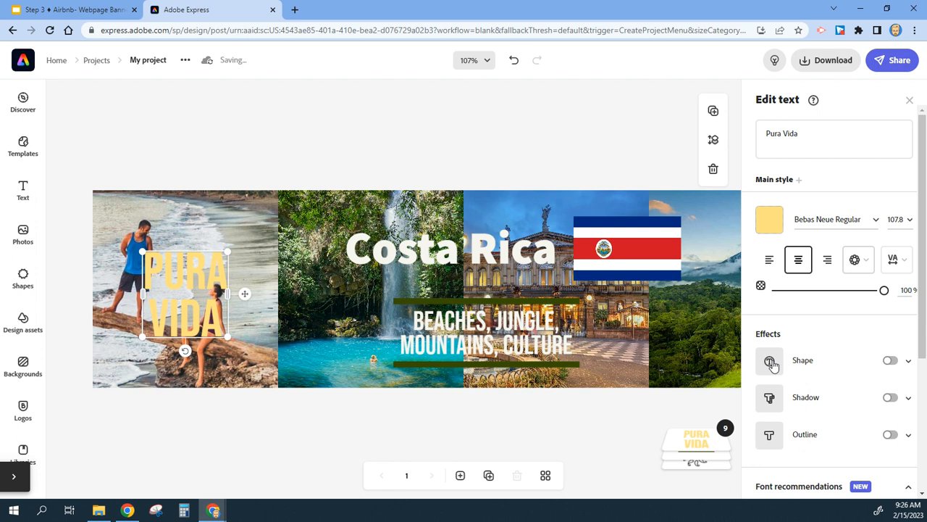
left_click(769, 220)
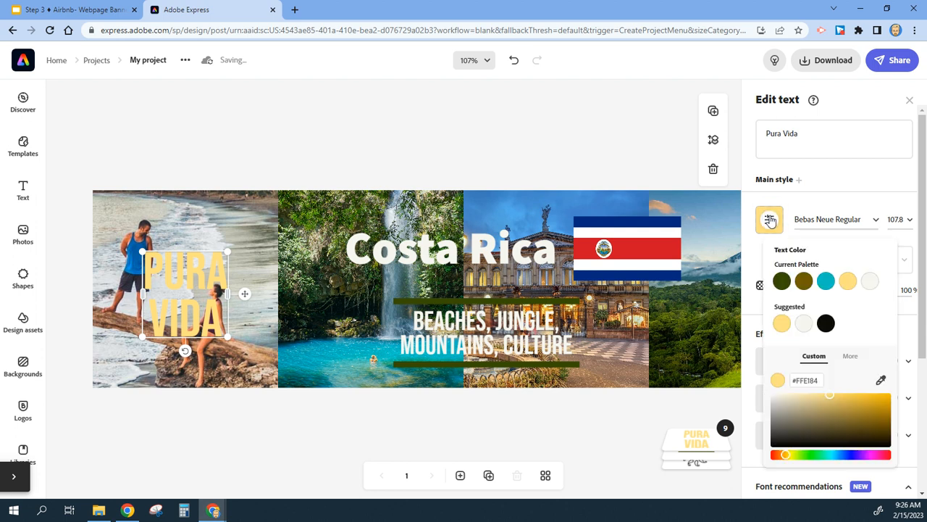
left_click(827, 282)
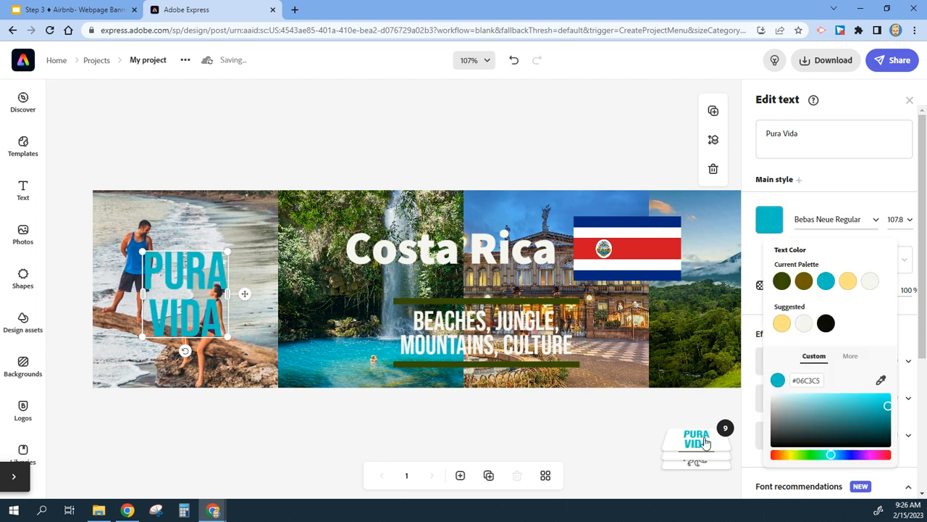
left_click(527, 421)
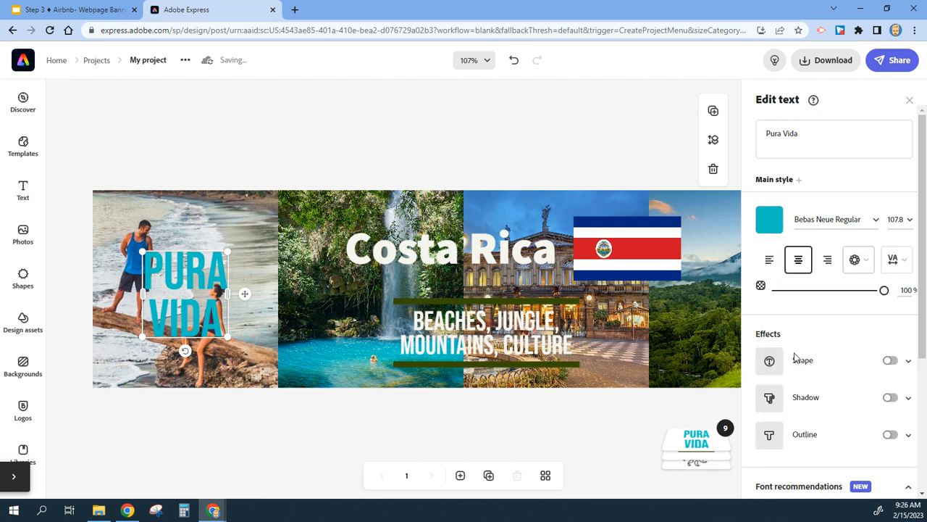
Turn the shape effect back on for the "Pura Vida" text and choose the sunburst shape with radiating rays.
left_click(770, 362)
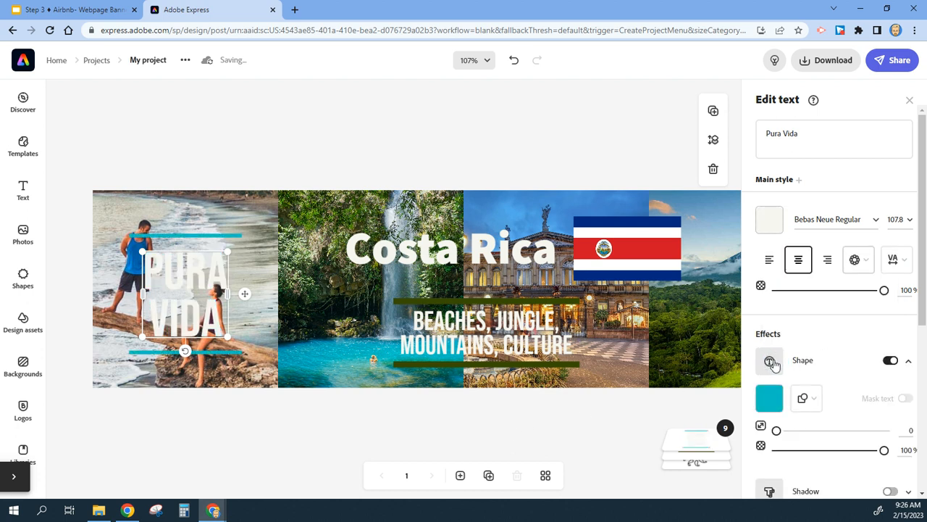
left_click(771, 398)
left_click(771, 400)
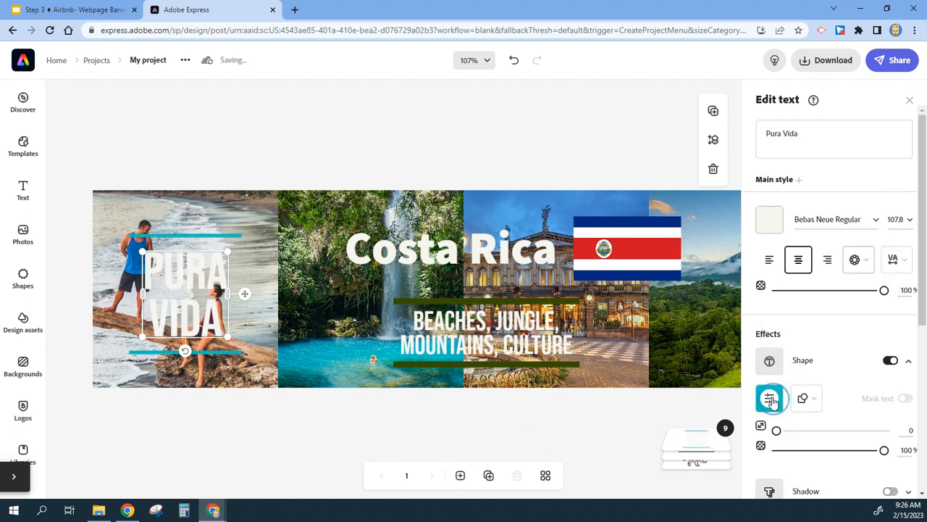
left_click(805, 398)
scroll(714, 395, "down", 1)
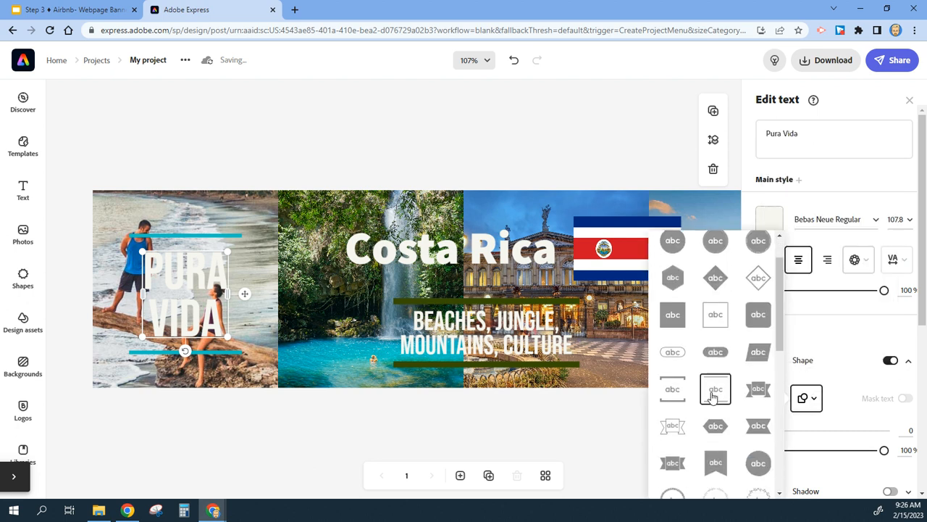
scroll(713, 395, "down", 3)
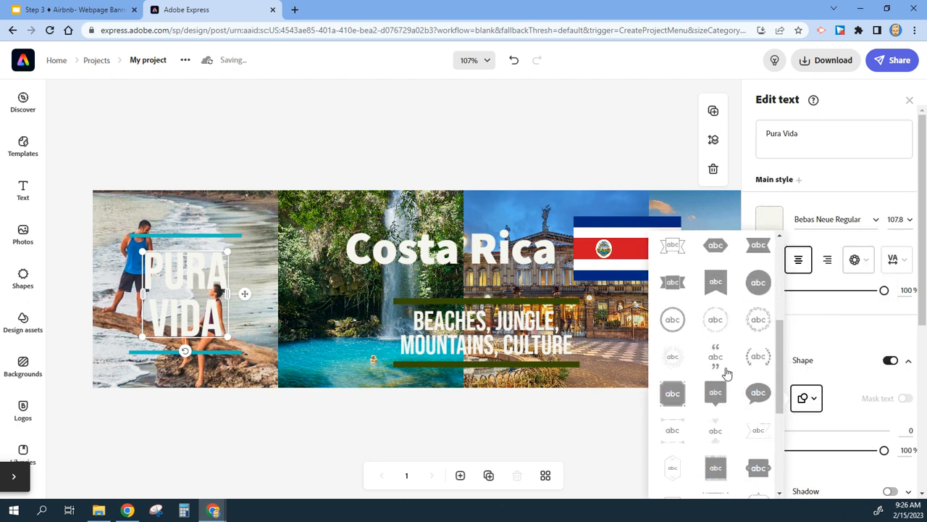
left_click(672, 356)
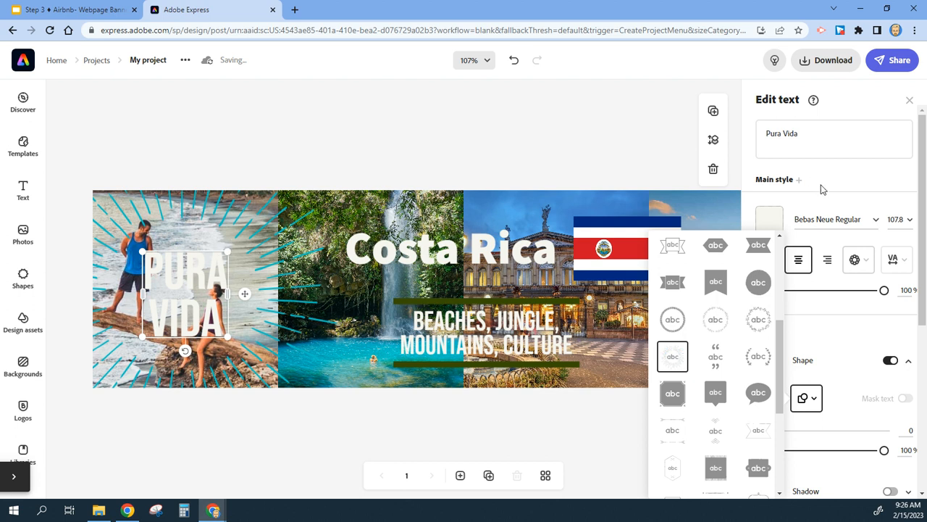
Recolor the "Pura Vida" text turquoise #06C3C5 and shrink it to about size 39, placed between the man and woman in the beach photo.
left_click(770, 217)
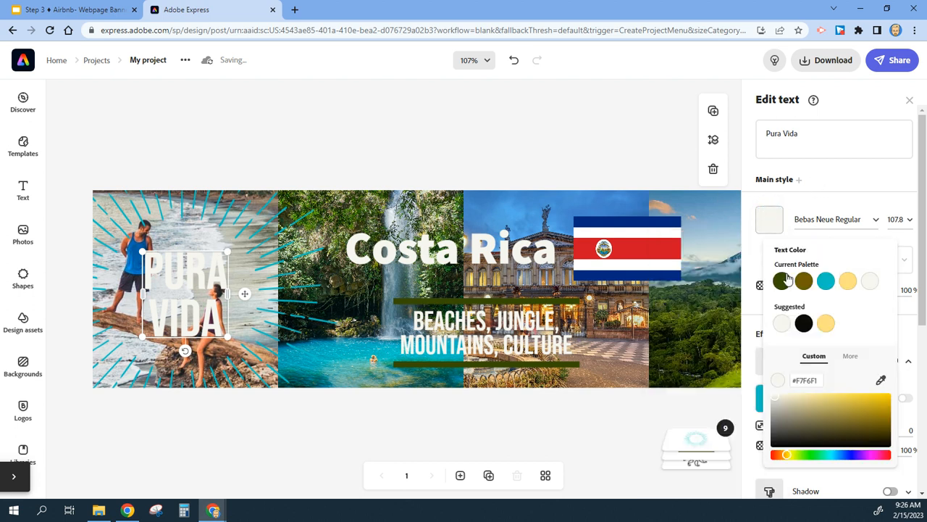
left_click(826, 281)
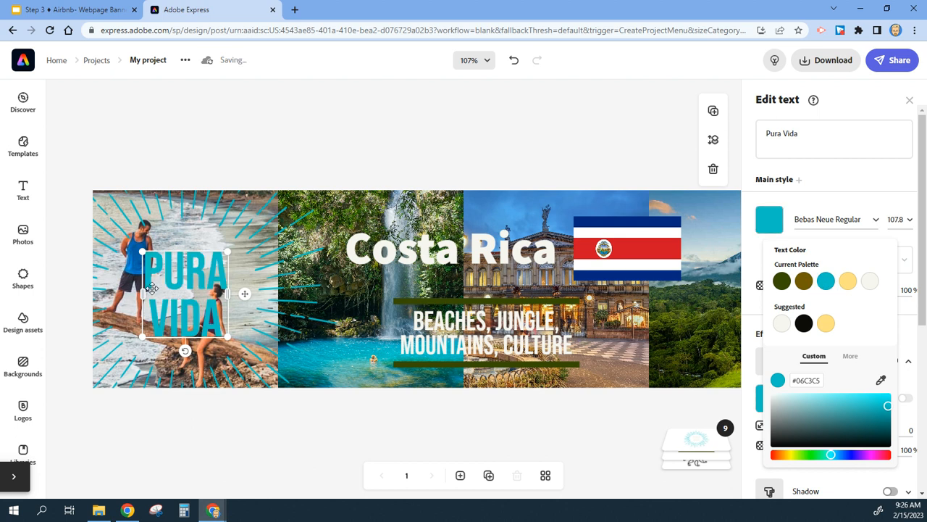
left_click(261, 232)
left_click_drag(227, 251, 207, 259)
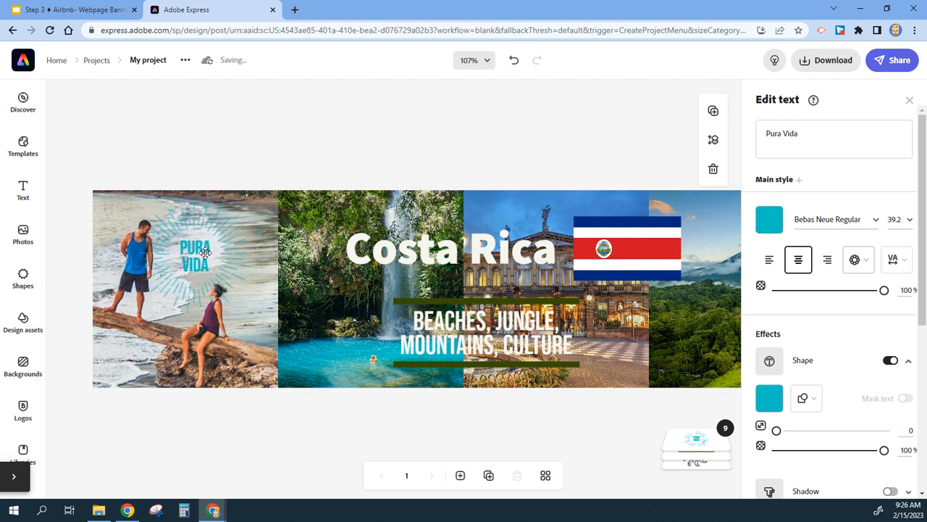
left_click(265, 145)
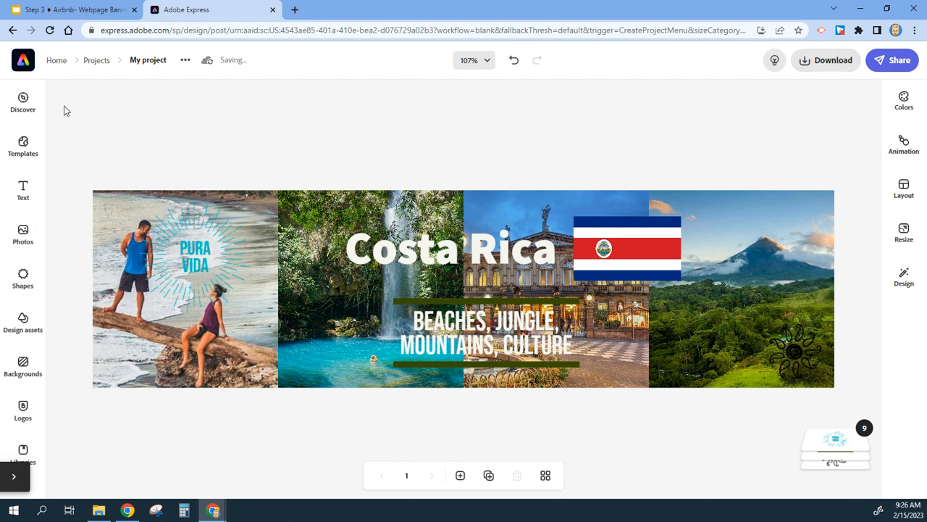
Rename the project "Country".
left_click(144, 60)
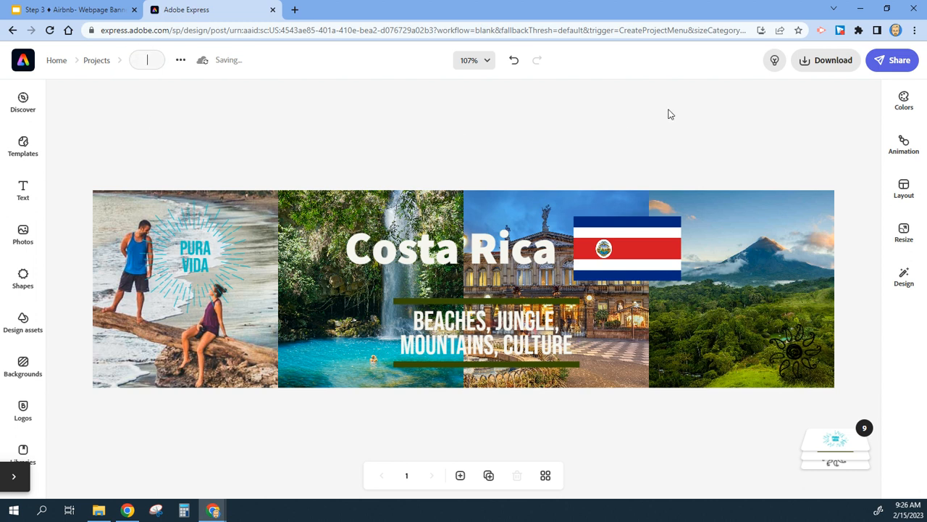
type("Country")
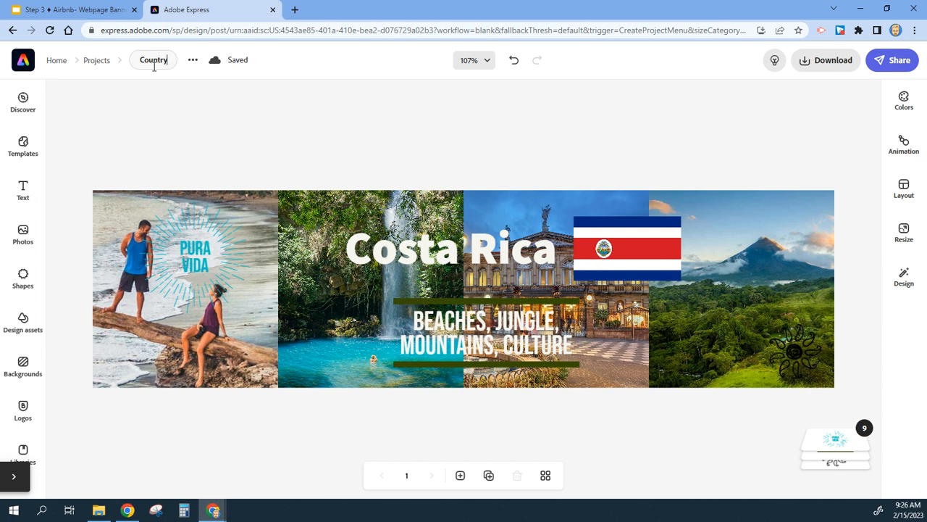
key("Return")
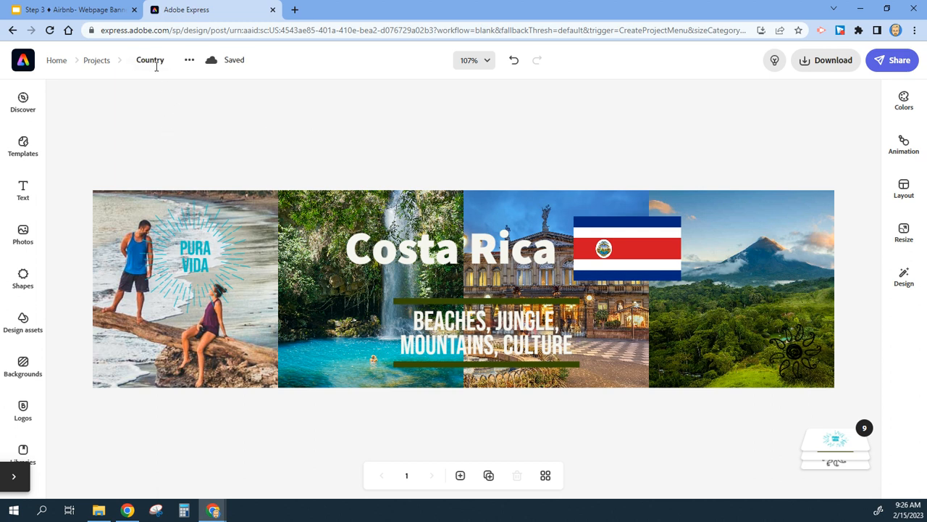
Start downloading the finished banner as a JPG file.
left_click(823, 65)
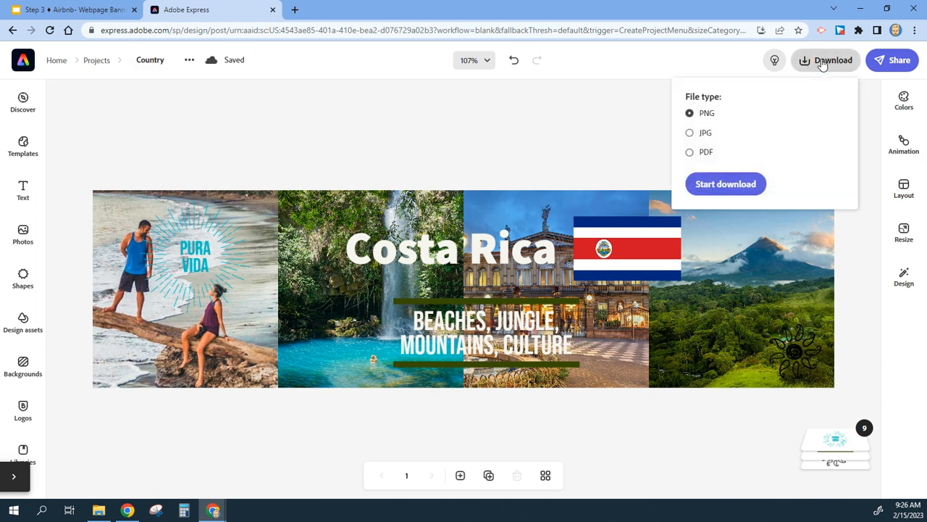
left_click(690, 135)
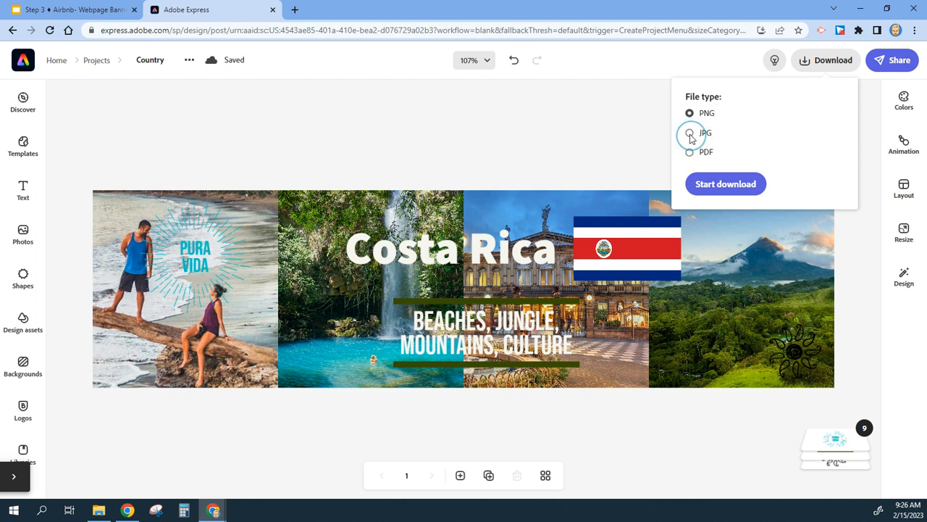
left_click(726, 185)
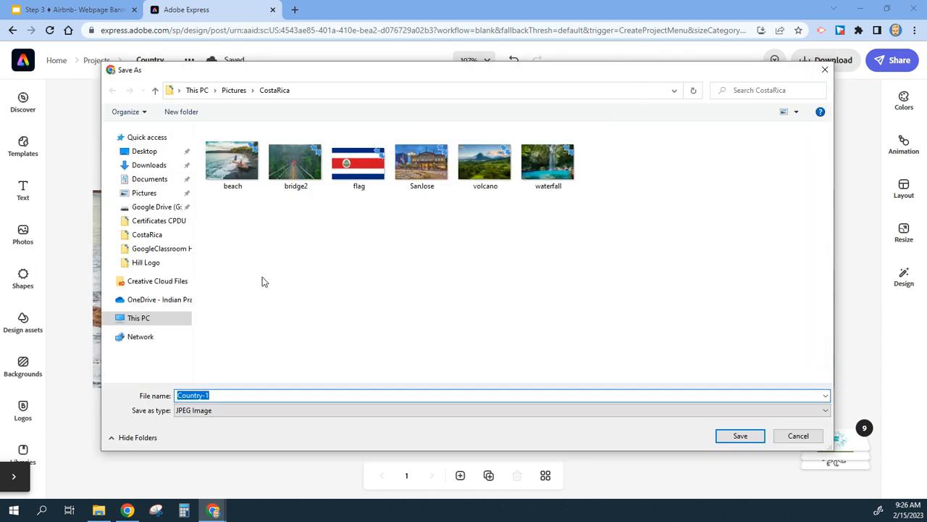
Save the banner as the JPEG image Countryheader in the CostaRica folder inside Pictures.
left_click(141, 284)
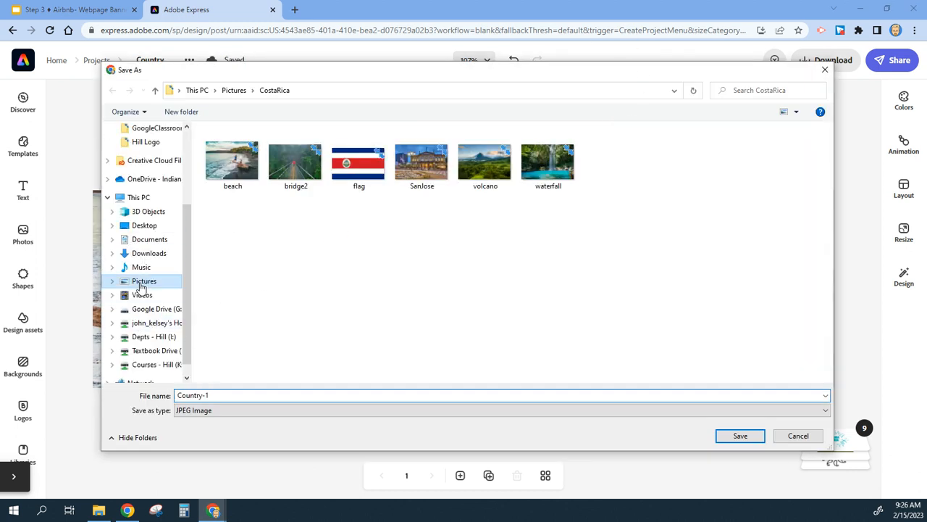
key("ctrl")
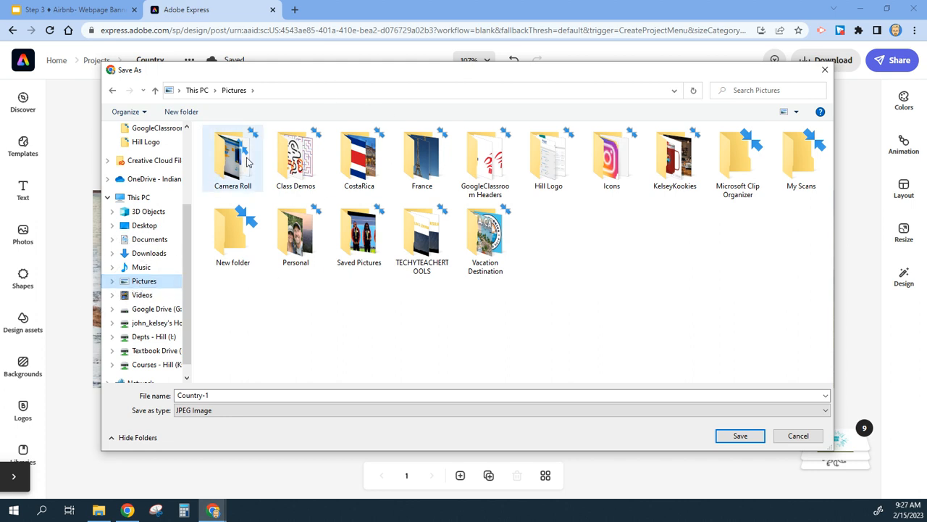
double_click(376, 171)
left_click(246, 393)
left_click(247, 395)
key("BackSpace")
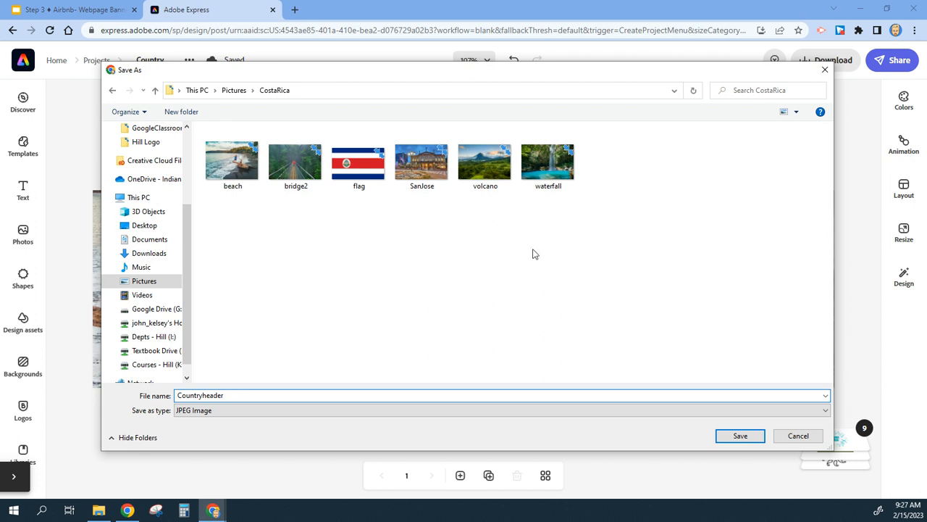
left_click(744, 439)
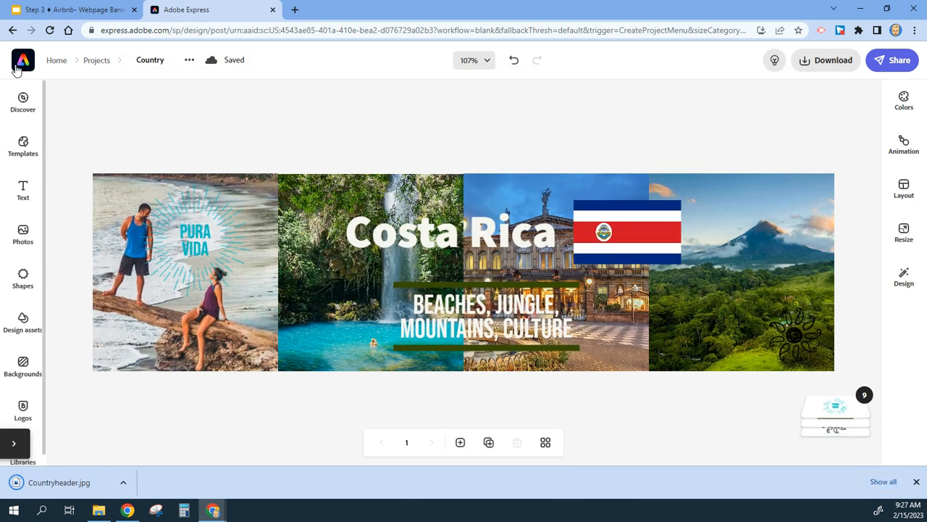
Switch to the Google Slides assignment and review the country, Airbnb and adventure banner criteria and the turn-in checklist.
left_click(72, 10)
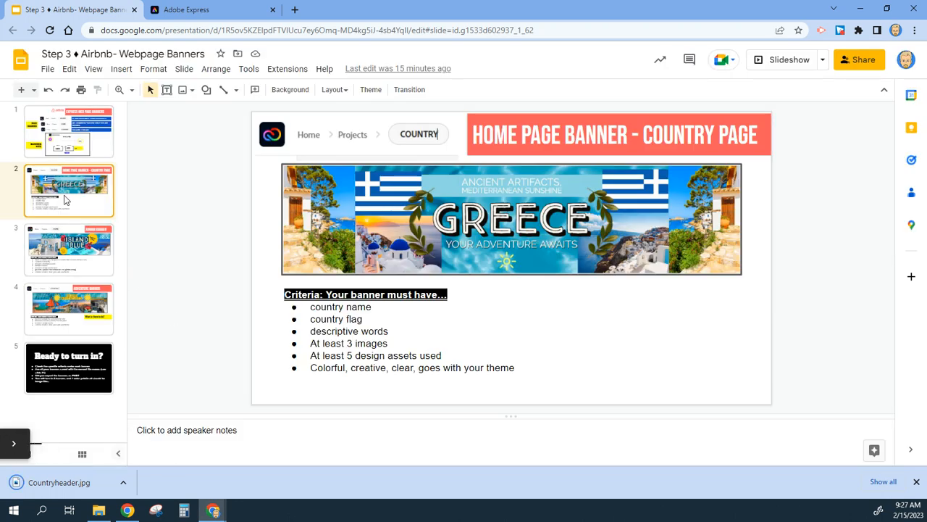
key("Down")
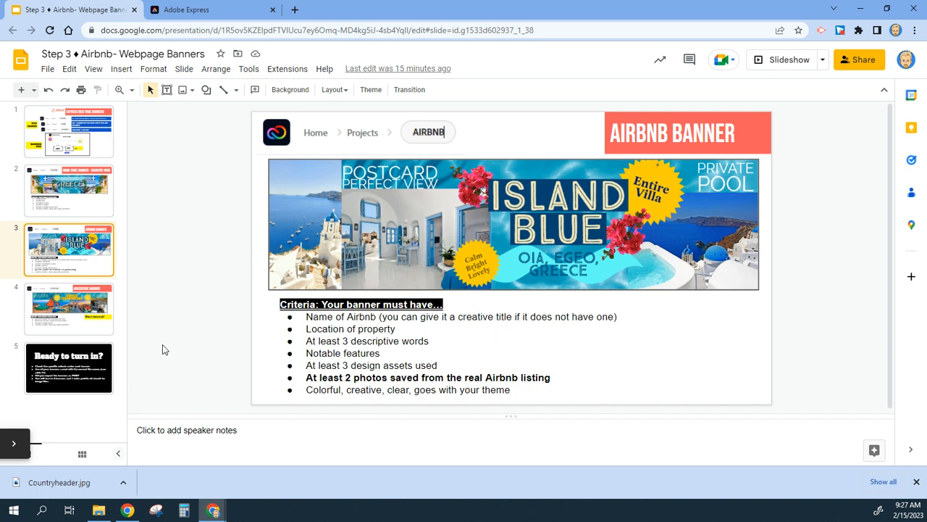
left_click(57, 320)
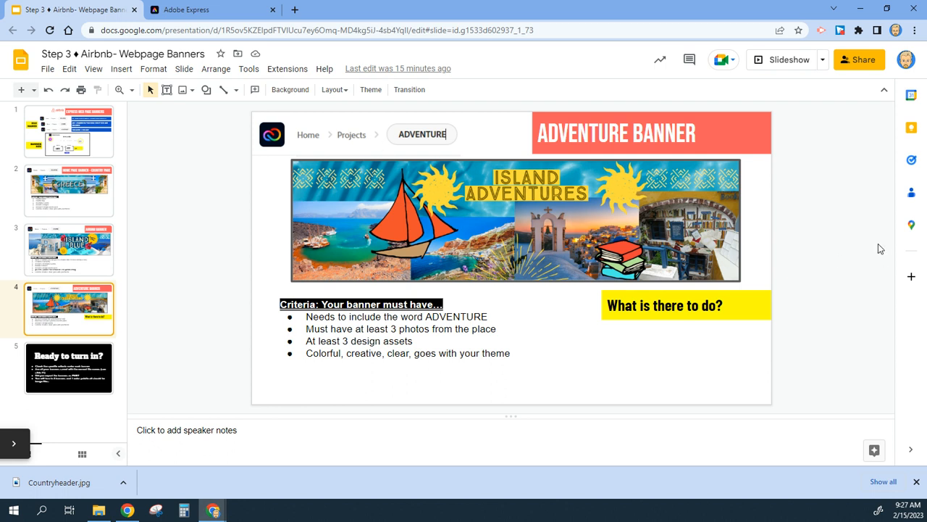
left_click(92, 198)
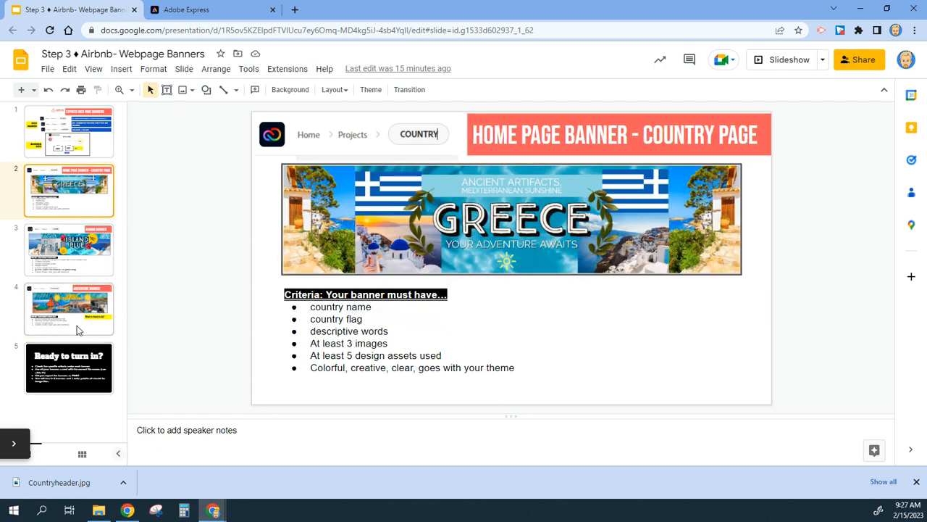
left_click(69, 366)
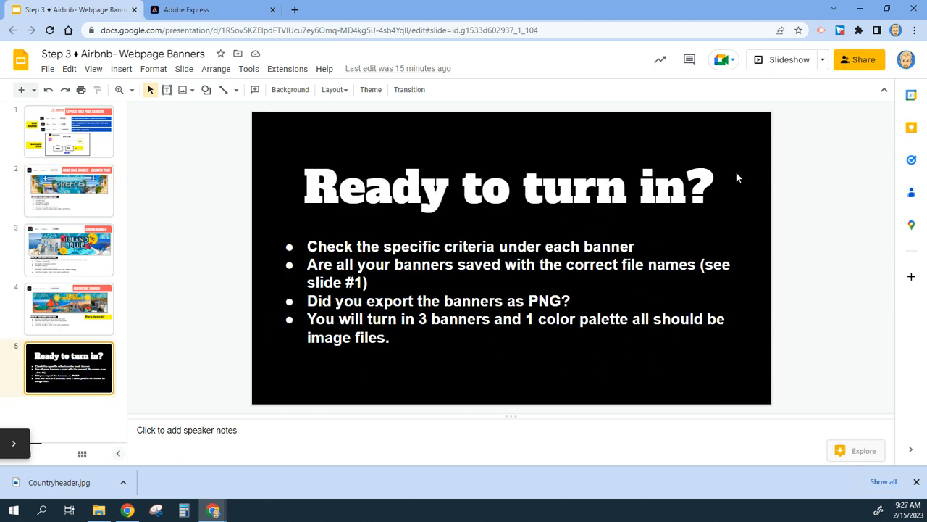
left_click(113, 318)
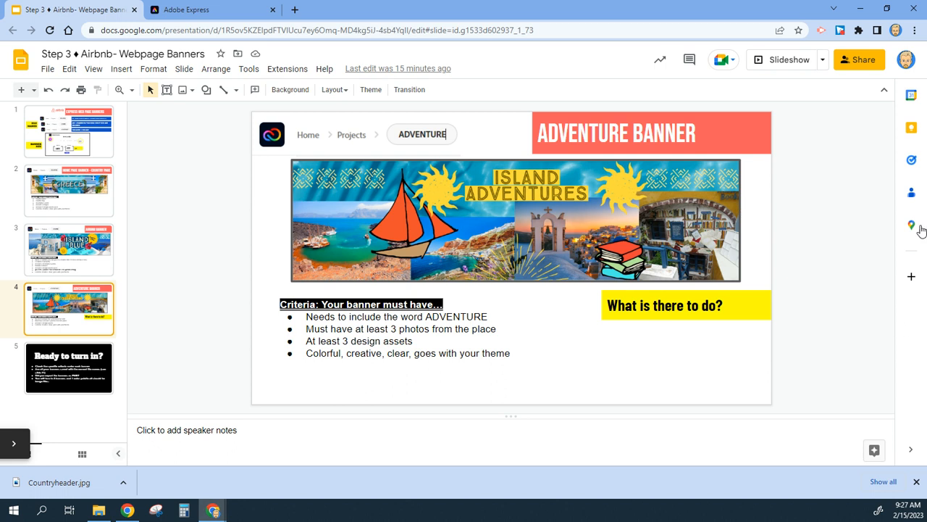